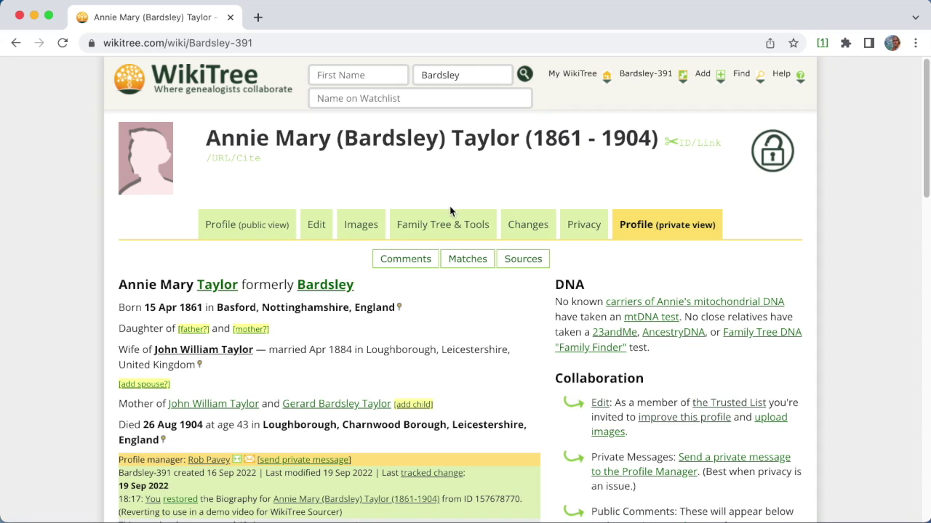
Open the WikiTree Sourcer options, examine the list of Narrative subsections, and close the options page
click(823, 45)
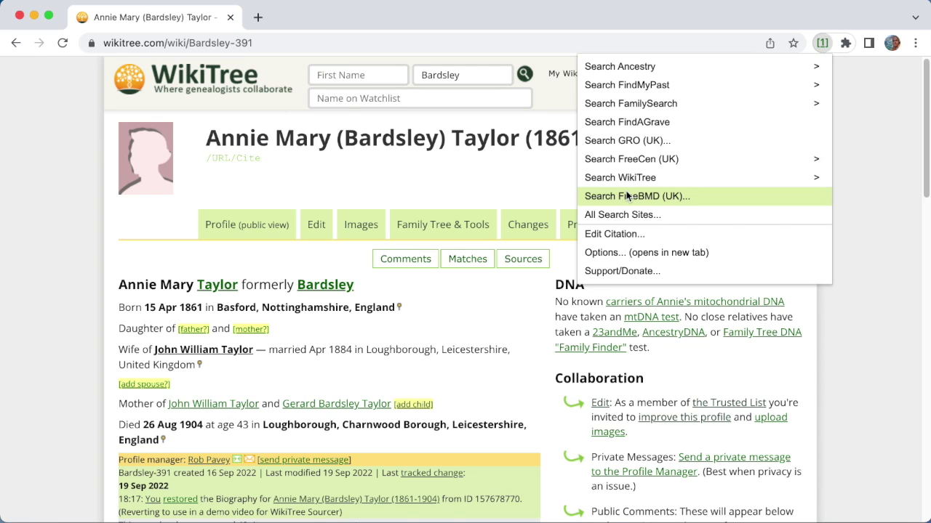
click(611, 253)
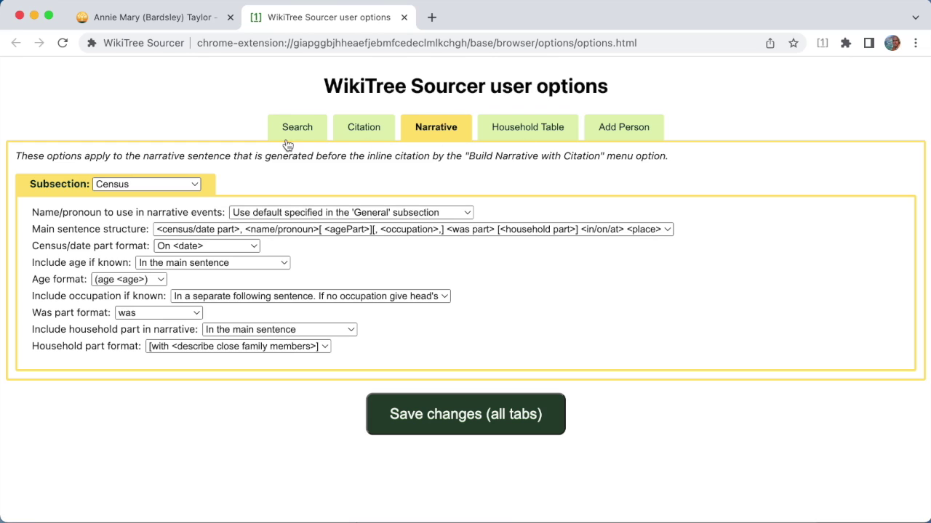
click(133, 183)
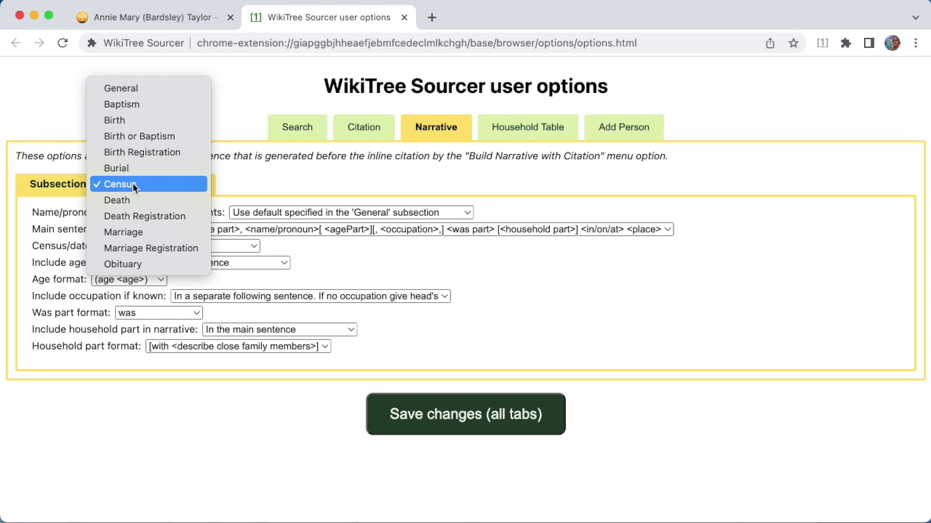
click(254, 80)
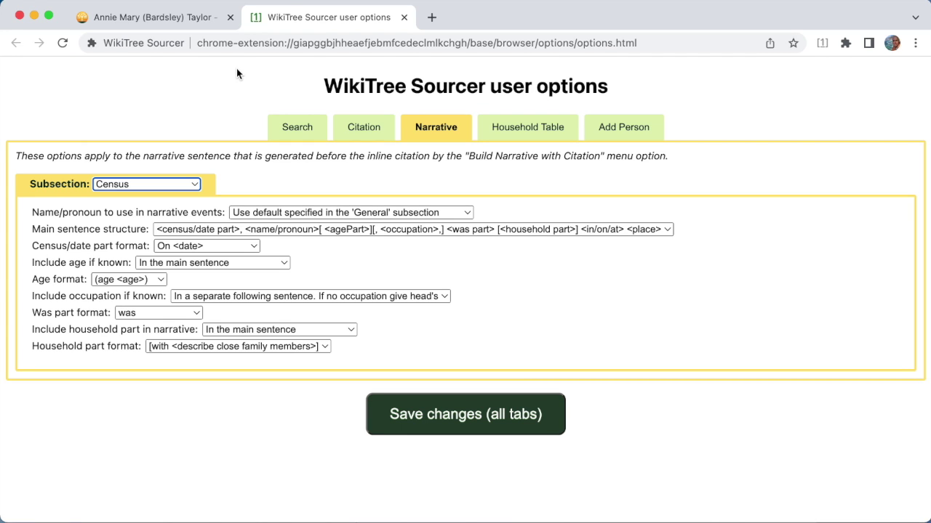
click(404, 17)
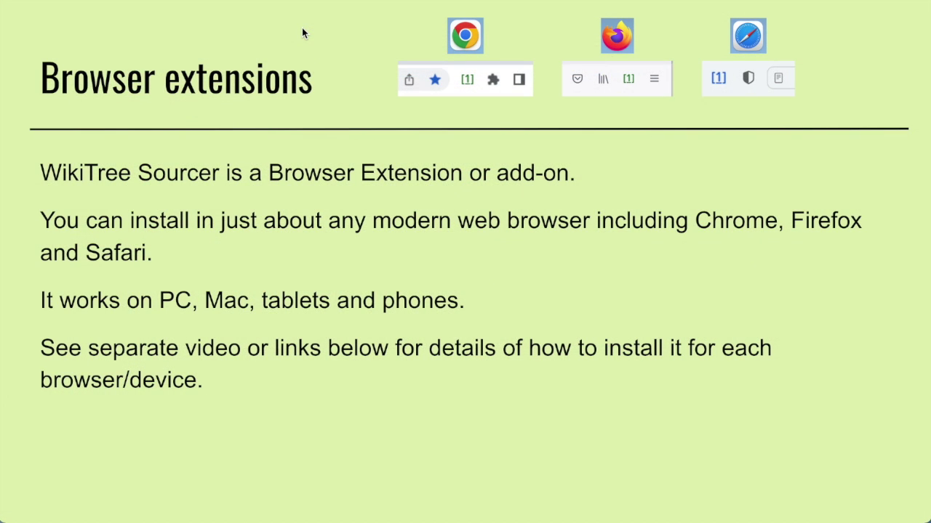
key(Right)
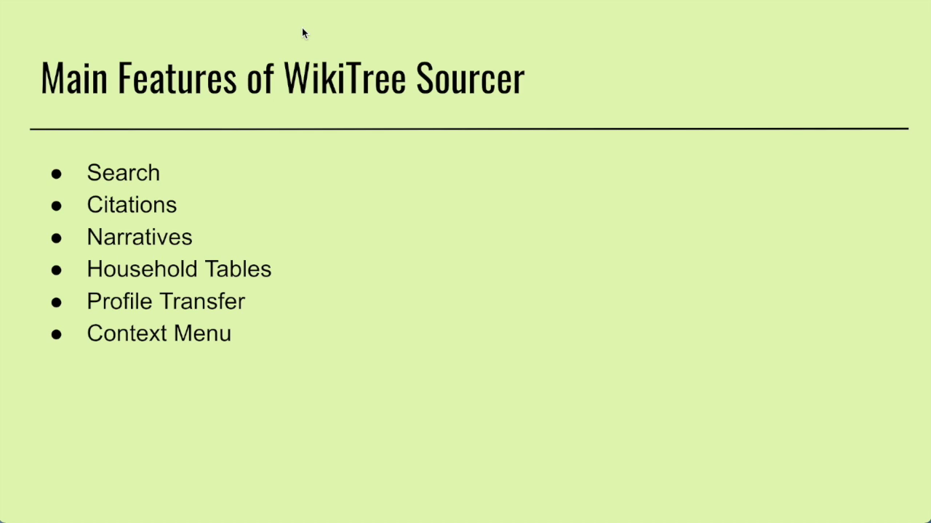
key(Right)
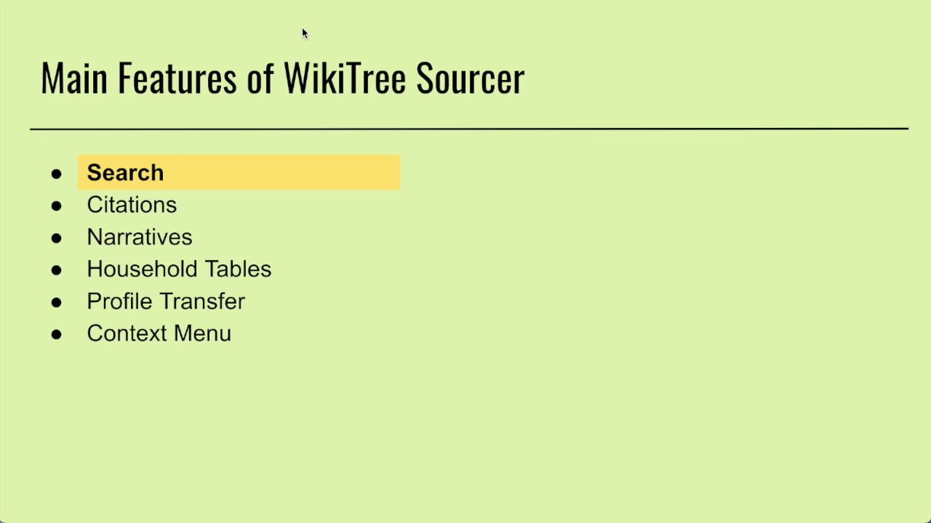
key(super+Tab)
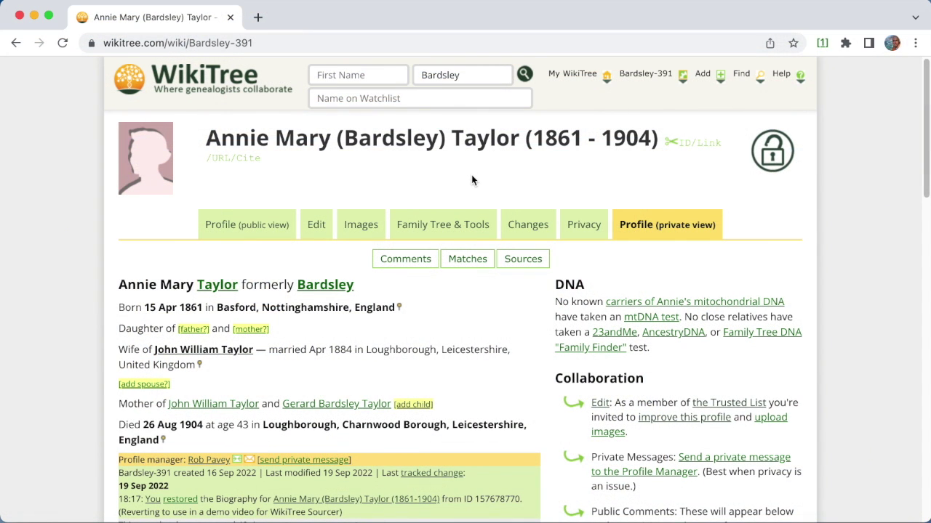
Review the WikiTree profile's details and biography, and search FamilySearch from it with WikiTree Sourcer
scroll(469, 218, down, 4)
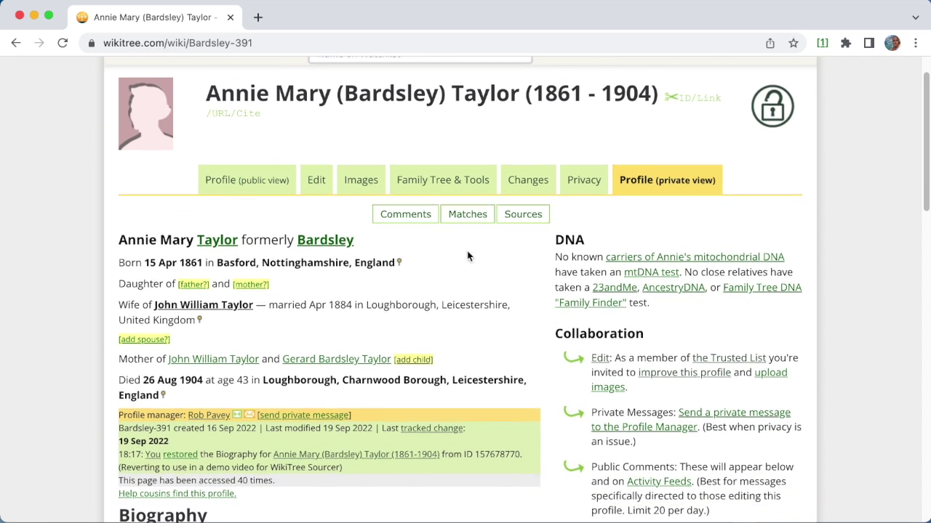
scroll(468, 269, down, 5)
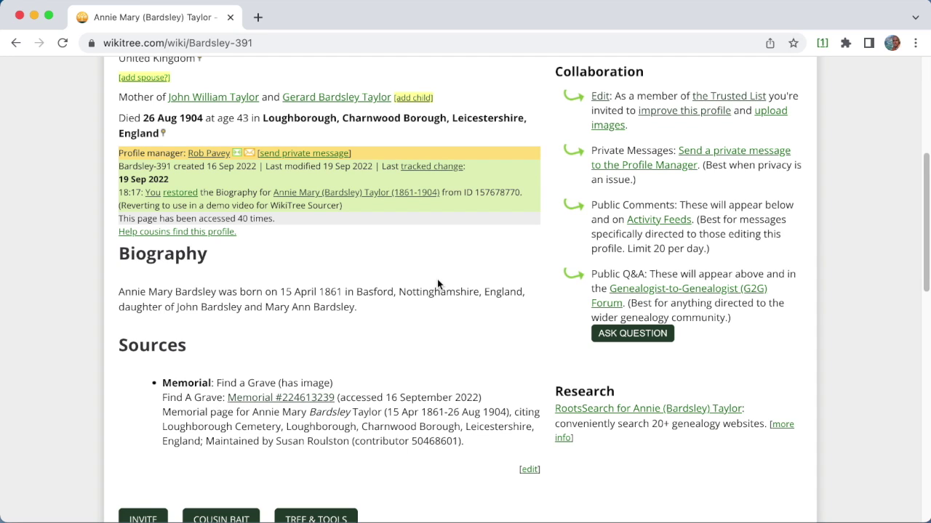
scroll(437, 281, up, 2)
scroll(437, 284, up, 3)
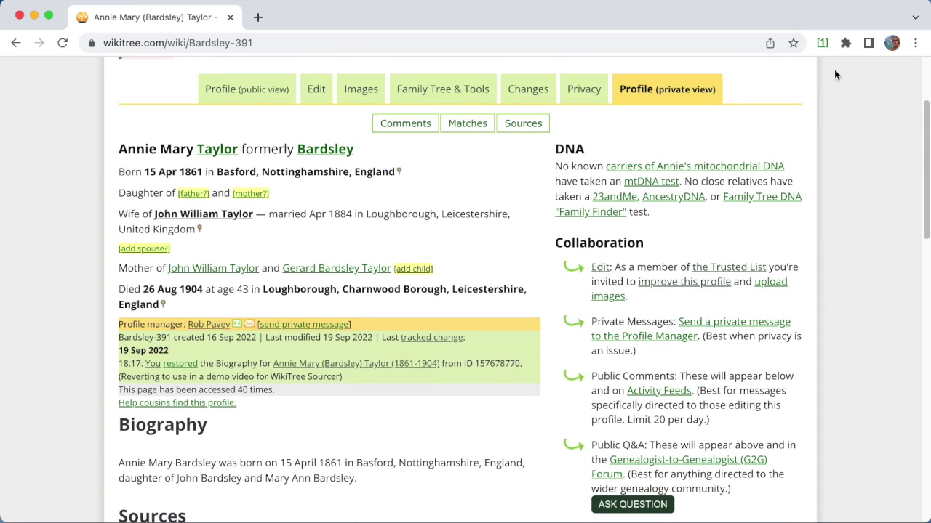
click(821, 44)
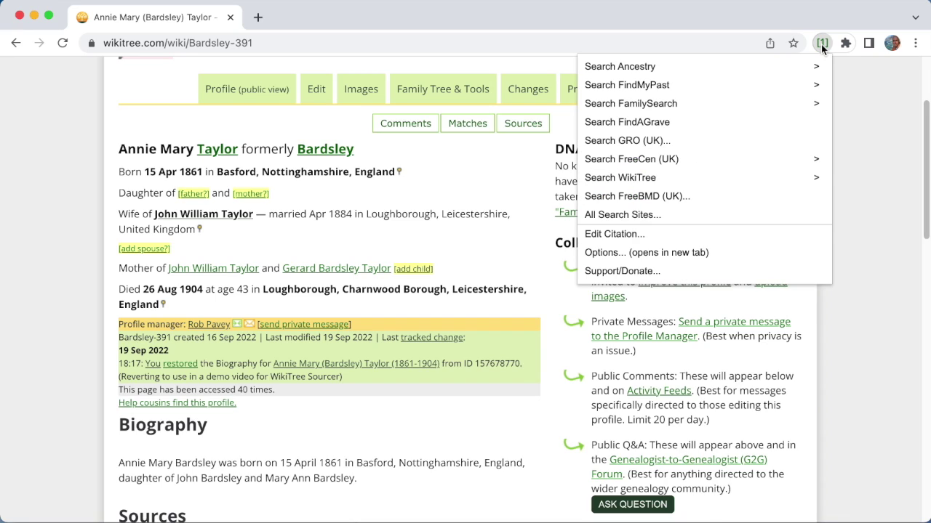
click(616, 104)
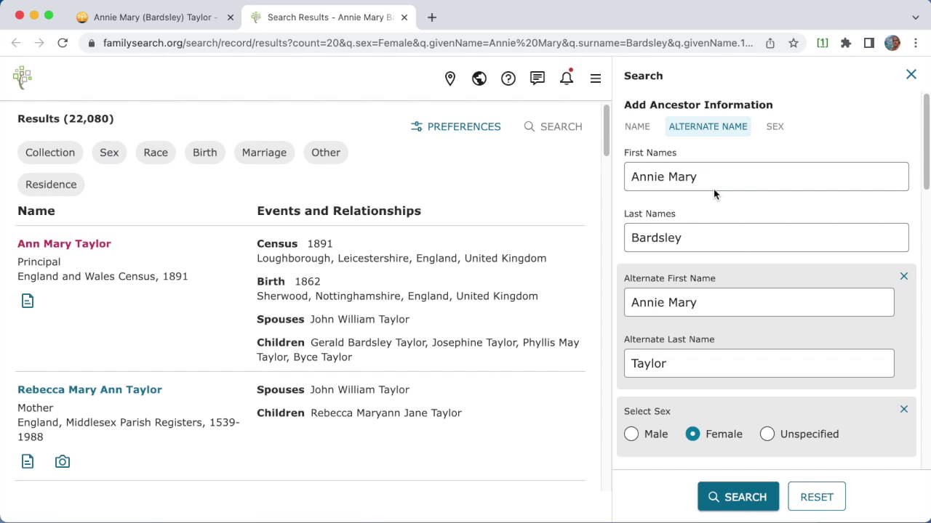
Examine the prefilled names, sex, and birth, marriage and death criteria of the FamilySearch search, and close the results page
scroll(727, 233, down, 1)
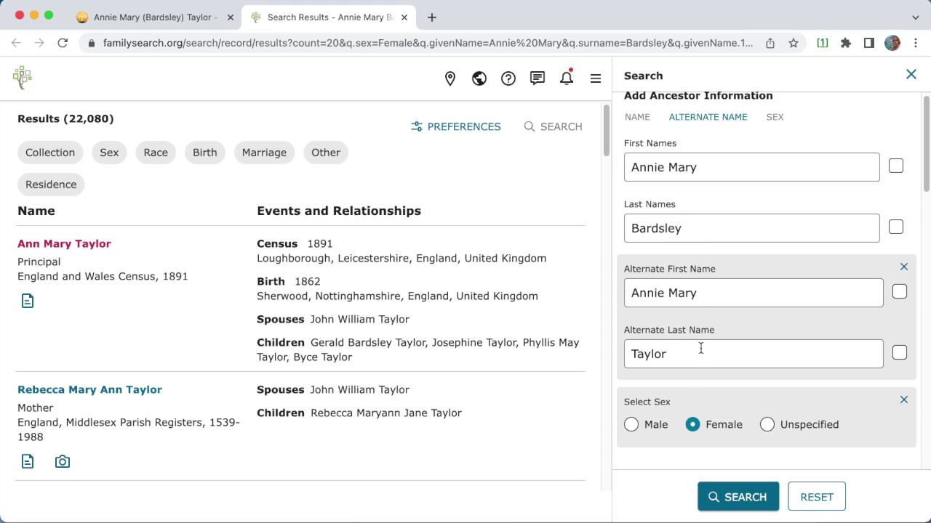
scroll(744, 225, down, 5)
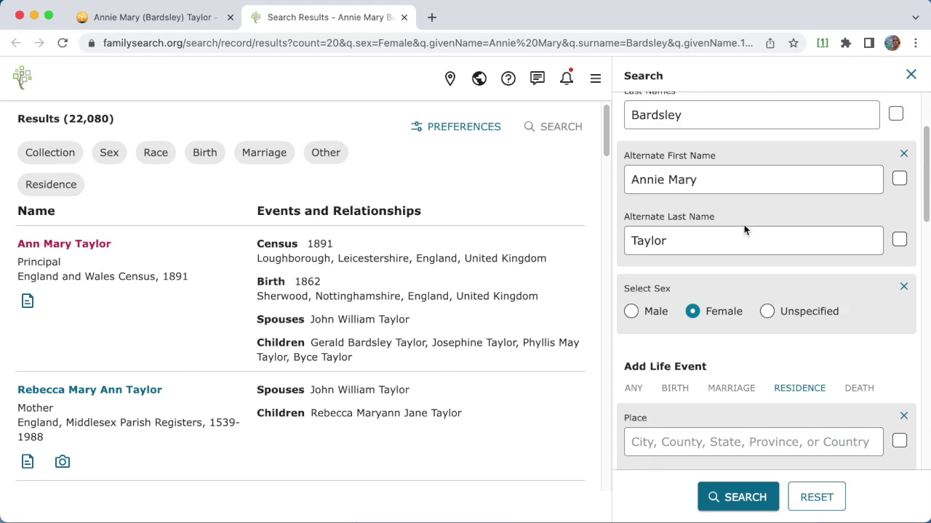
scroll(744, 225, down, 3)
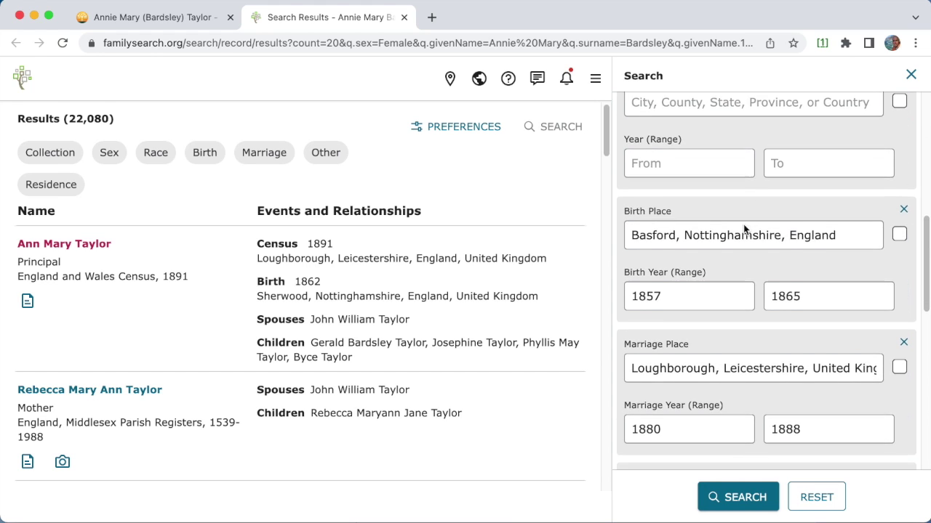
scroll(729, 226, down, 1)
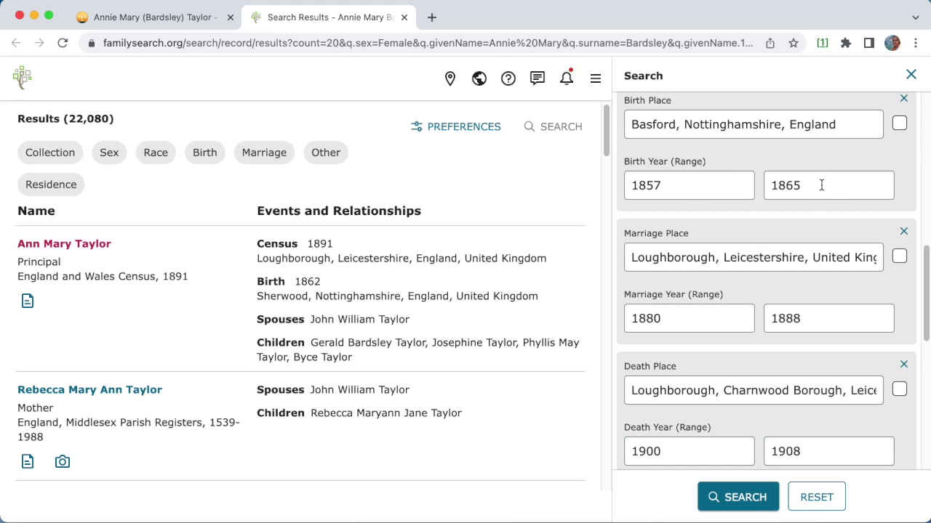
scroll(238, 304, down, 2)
scroll(235, 303, up, 2)
click(404, 16)
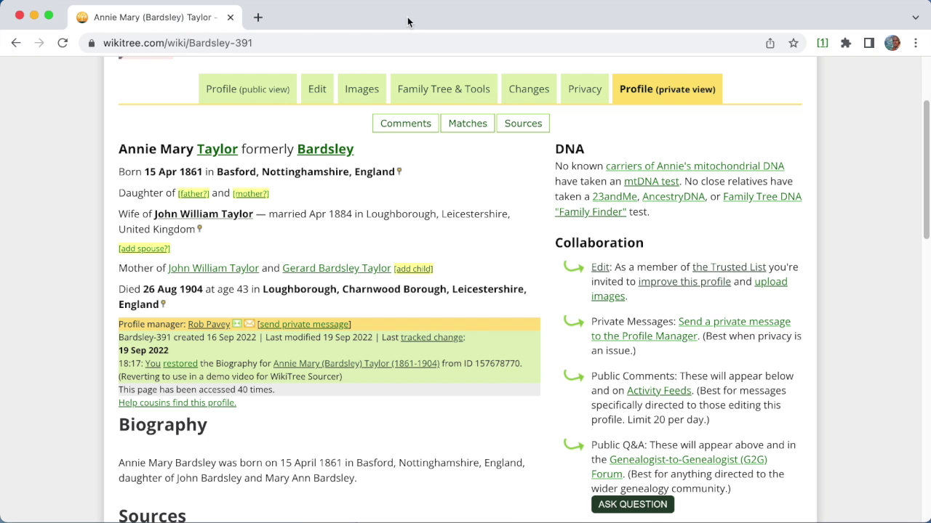
Try a FamilySearch search with specified parameters that excludes the married surname and the spouse, and back out of it
click(822, 43)
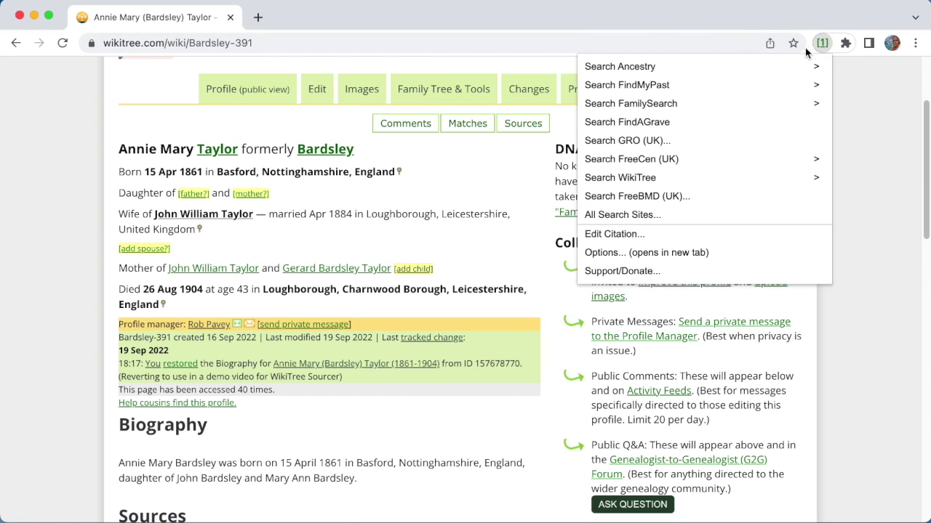
click(814, 107)
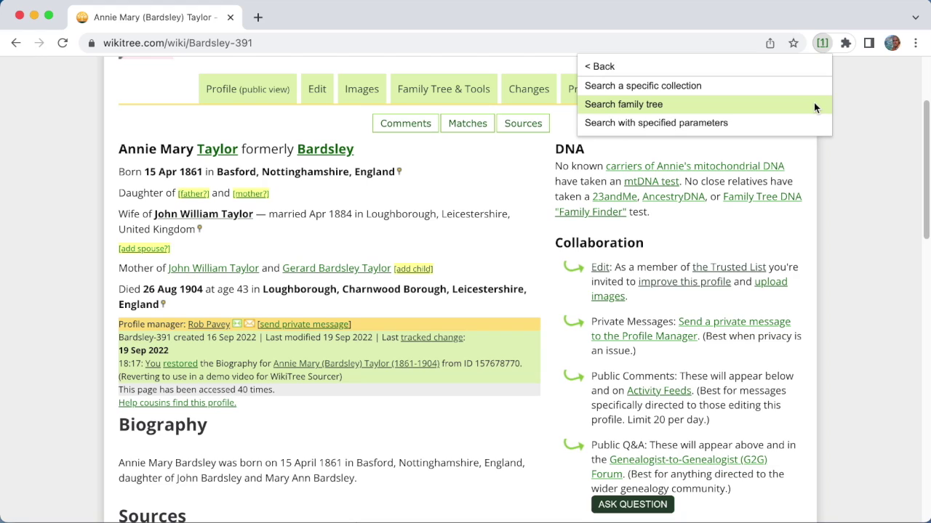
click(725, 124)
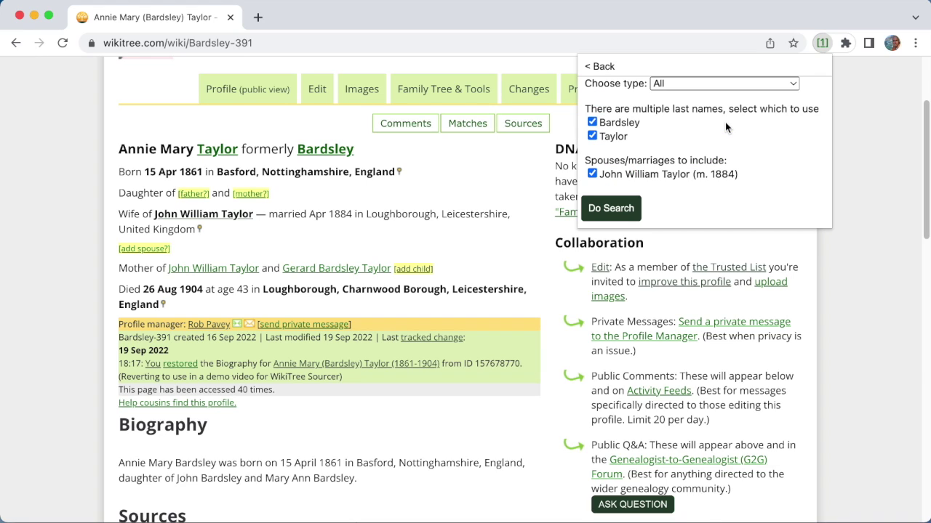
click(592, 137)
click(592, 174)
click(690, 84)
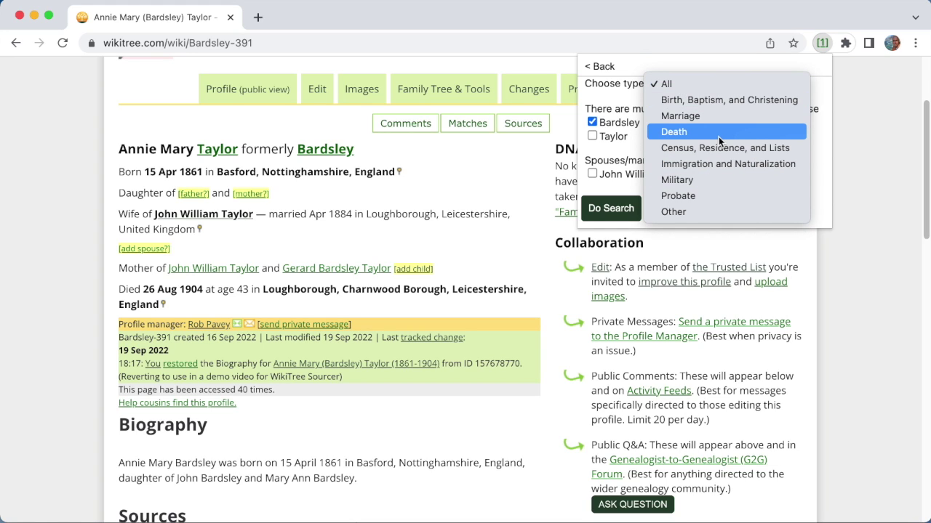
click(598, 66)
click(598, 67)
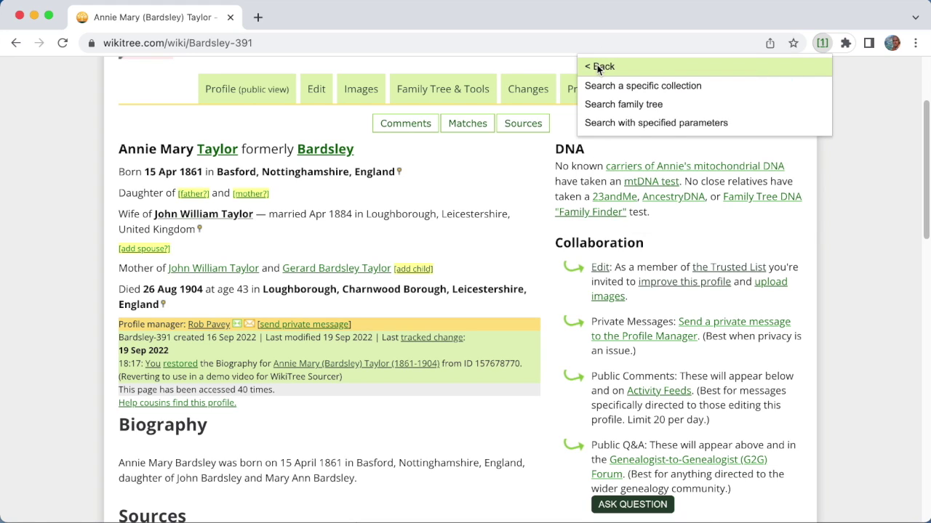
Search FamilySearch's 1891 Census of England and Wales collection for the profile's person and review the prefilled search criteria
click(652, 88)
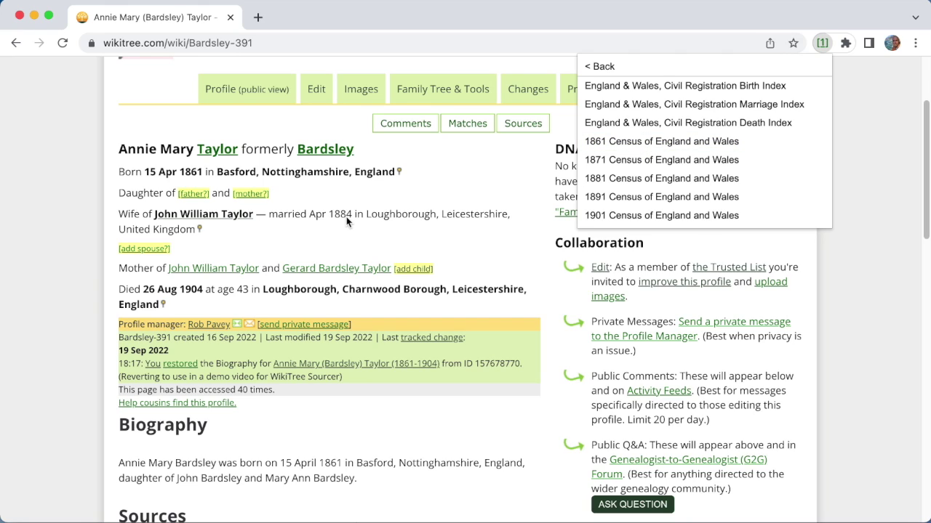
click(644, 197)
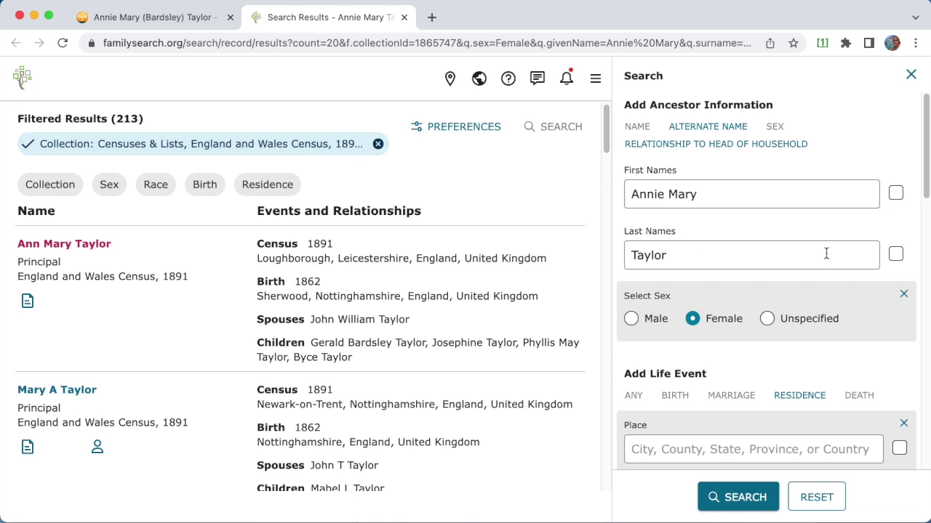
scroll(804, 243, down, 5)
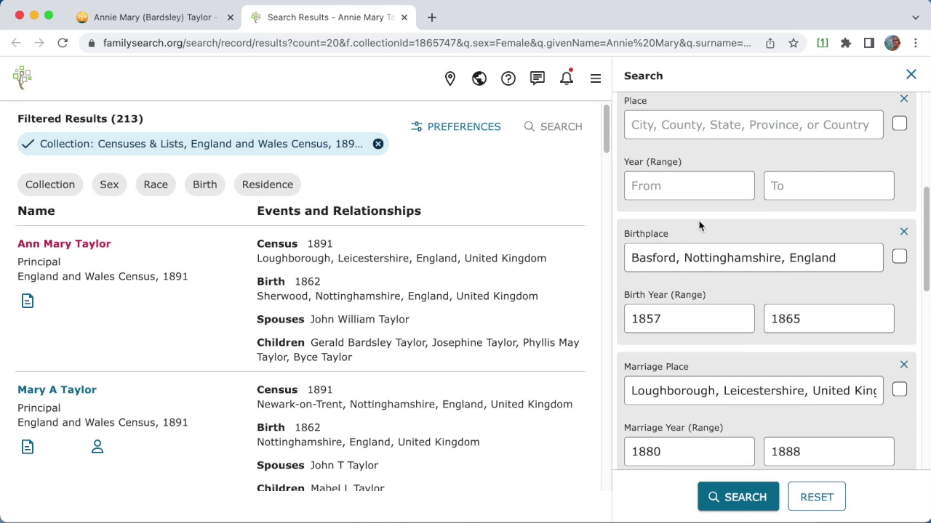
scroll(699, 226, down, 1)
scroll(699, 223, down, 1)
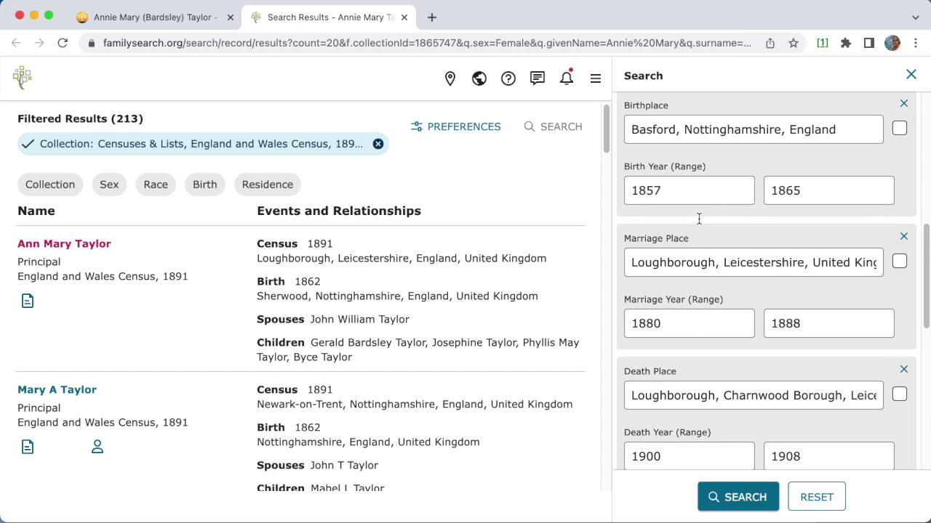
scroll(699, 219, up, 1)
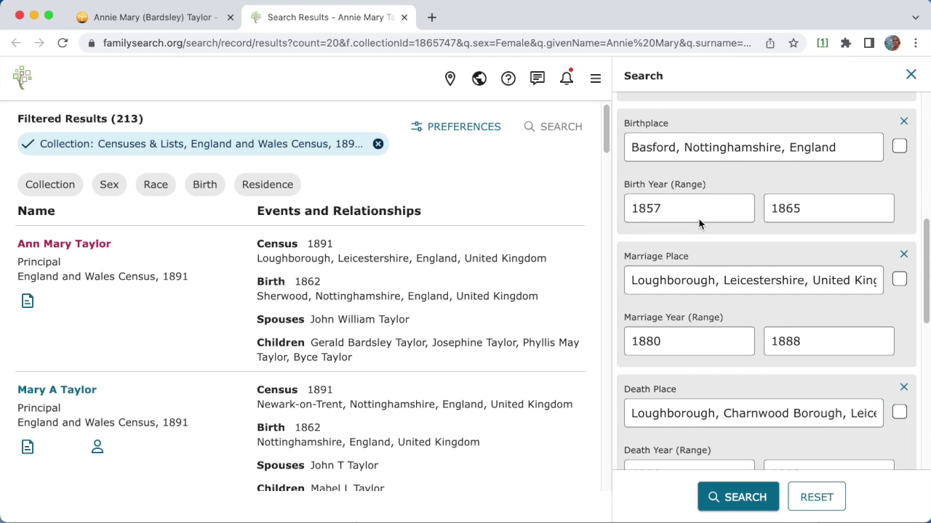
Open the first 1891 census result's record information and build a narrative with citation from it
click(52, 245)
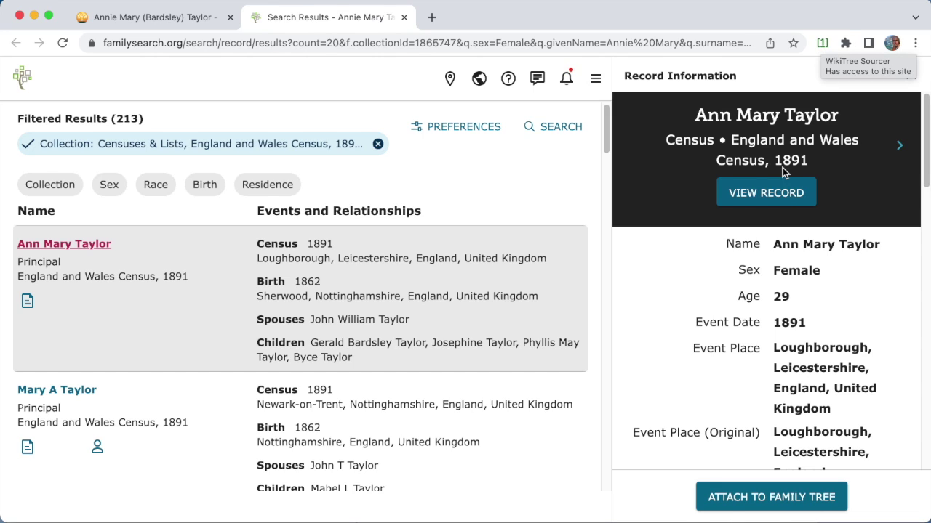
click(823, 44)
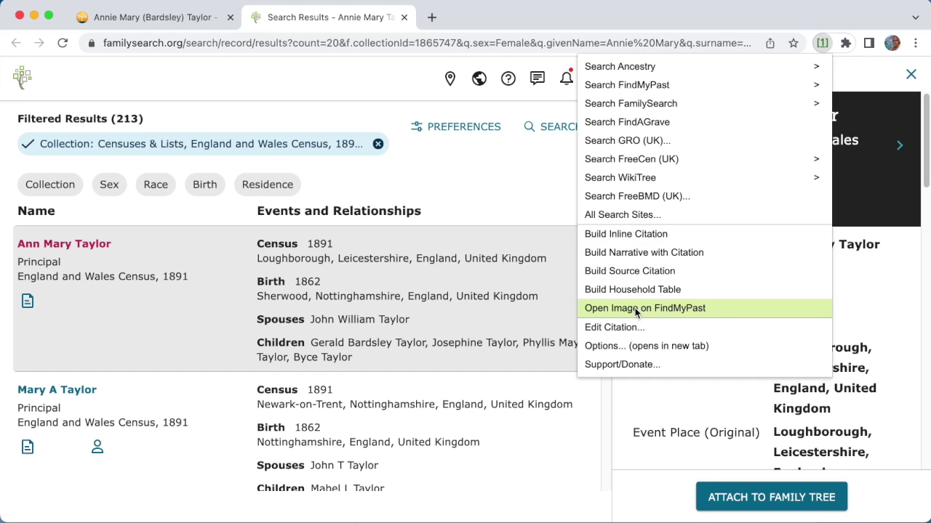
click(629, 252)
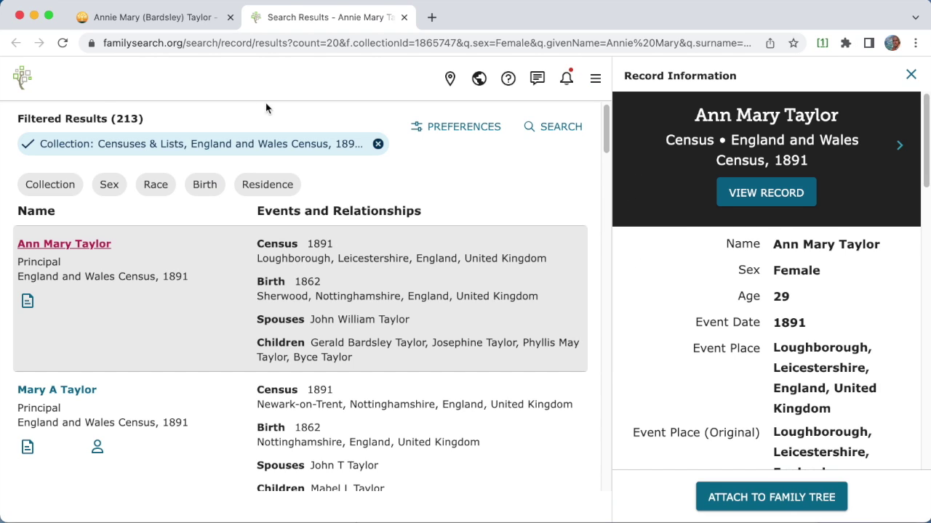
Edit the WikiTree profile and paste the 1891 census narrative with citation below the birth paragraph in the biography
click(140, 18)
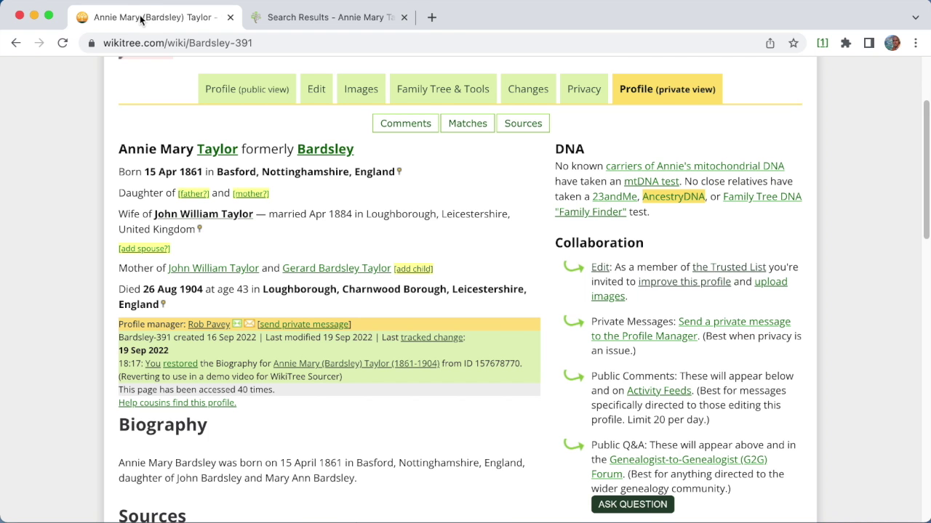
click(317, 89)
scroll(299, 204, down, 10)
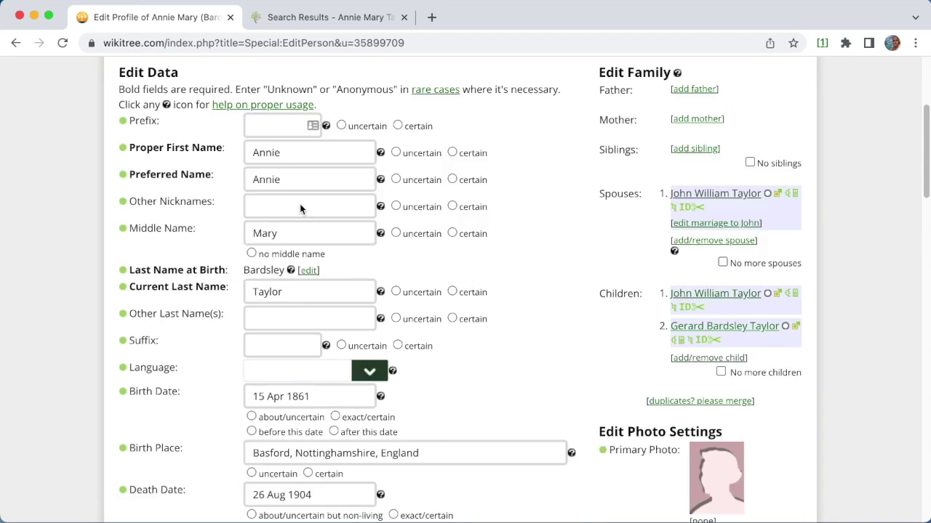
click(252, 326)
key(Return)
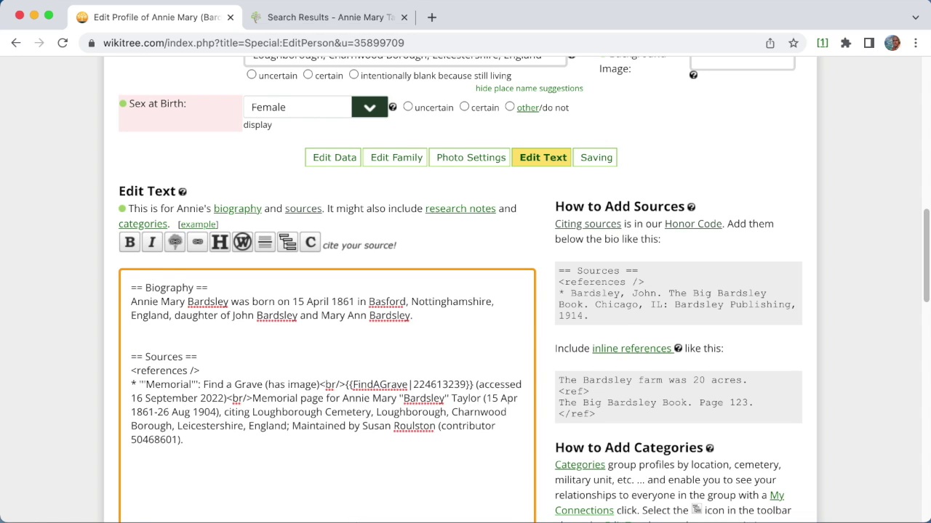
key(super+v)
key(Return)
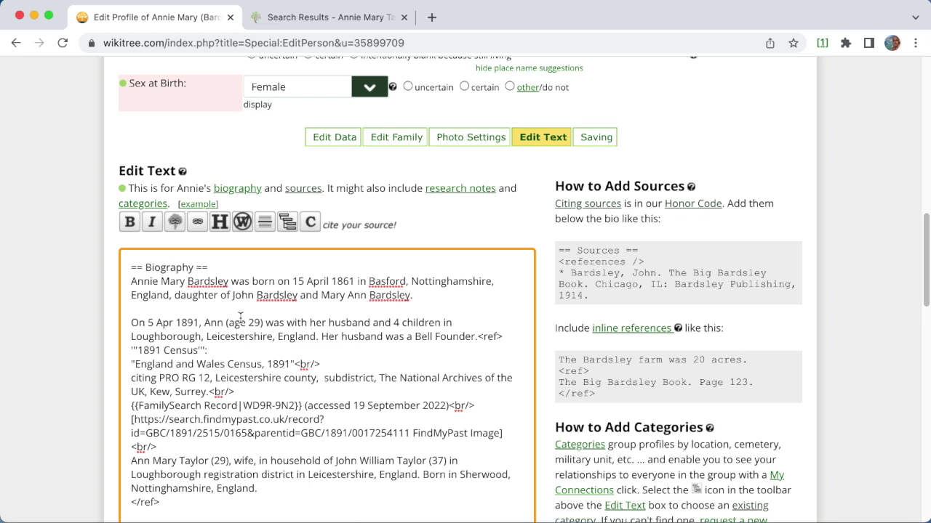
Examine the pasted 1891 census text in the biography, highlighting the narrative sentence and the inline reference block
scroll(240, 318, down, 2)
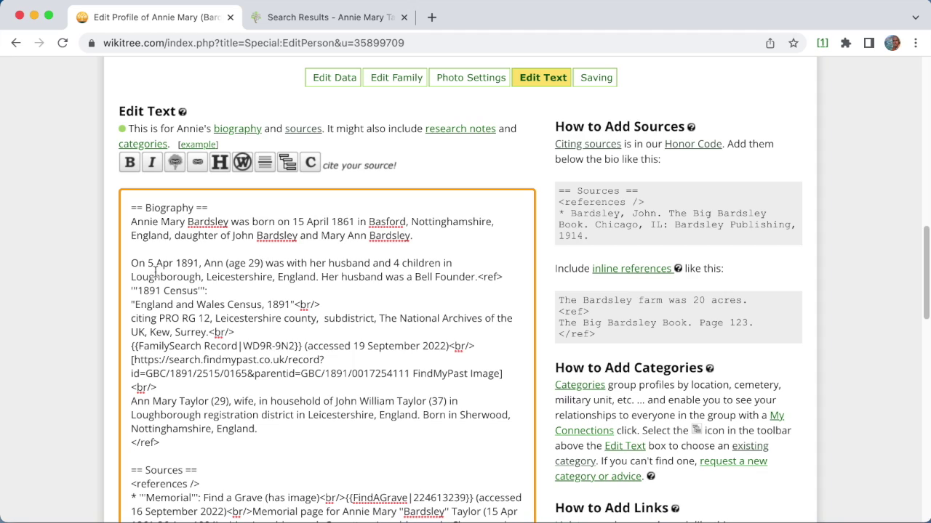
drag(131, 263, 475, 276)
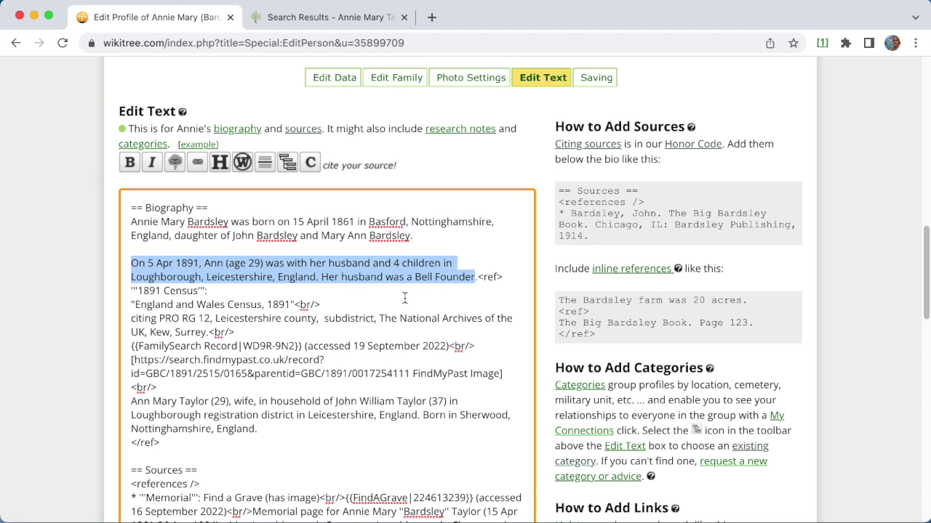
click(448, 303)
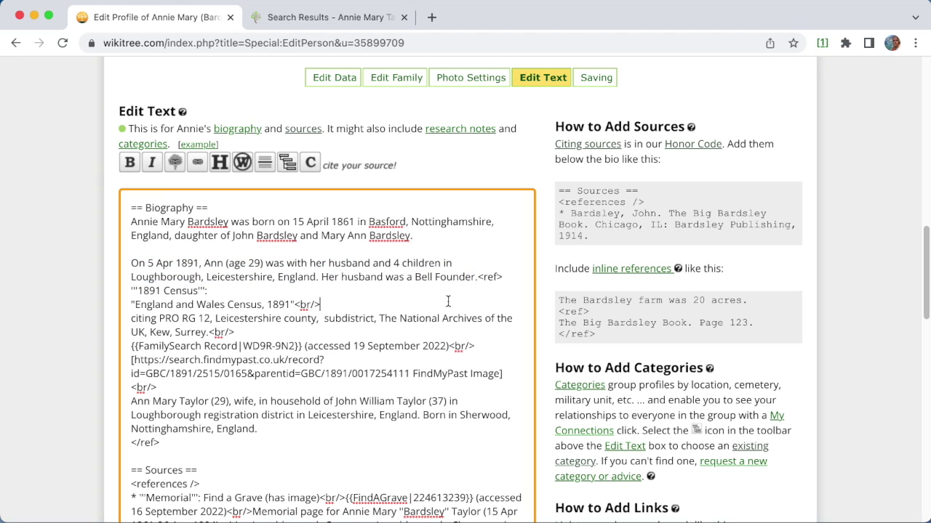
drag(478, 277, 235, 442)
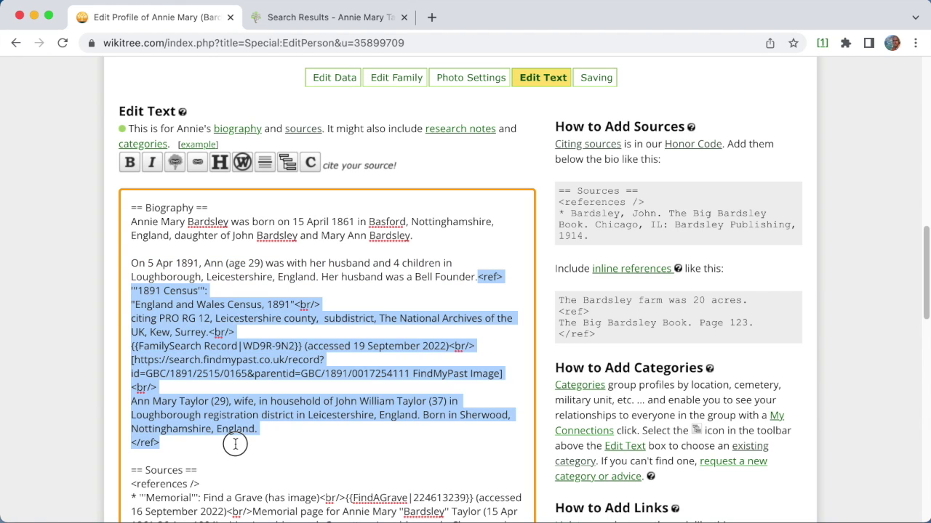
scroll(306, 426, down, 1)
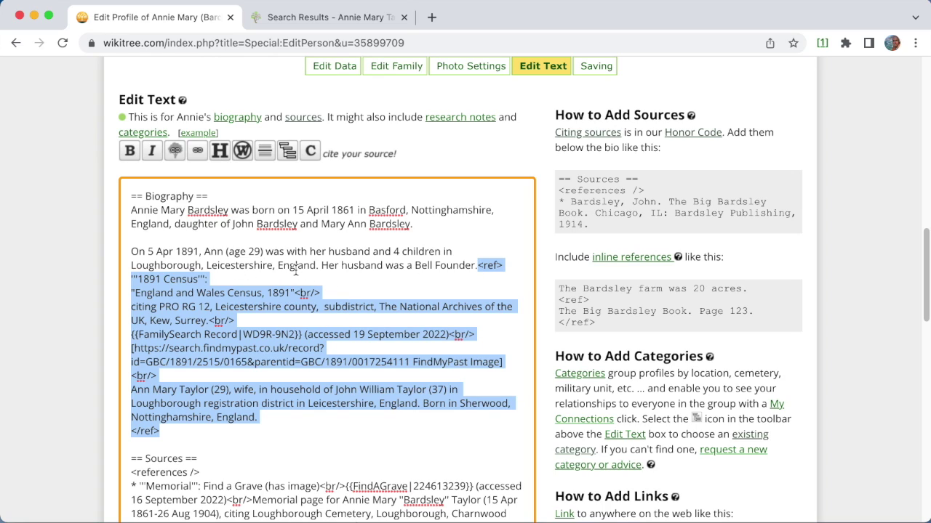
Preview the biography and examine the rendered 1891 census citation, including its source reference and household description
scroll(306, 411, down, 20)
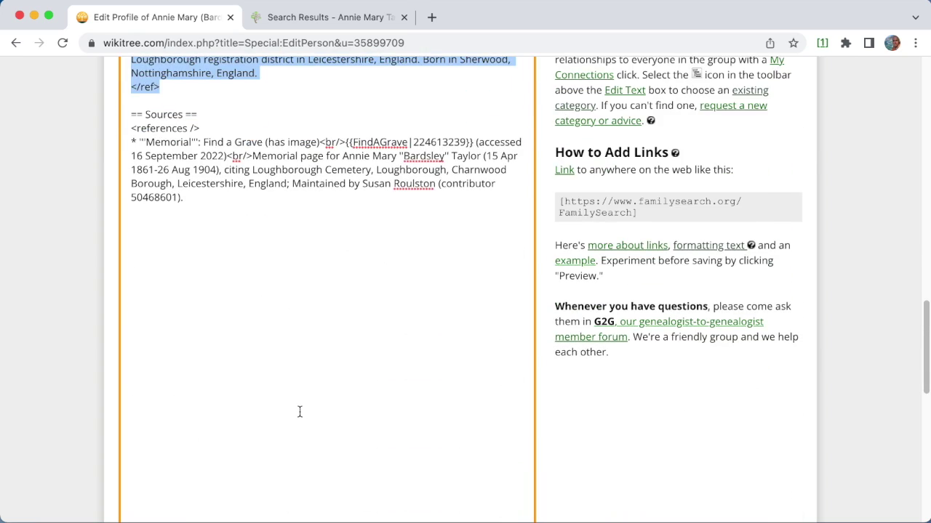
scroll(178, 304, up, 4)
click(146, 266)
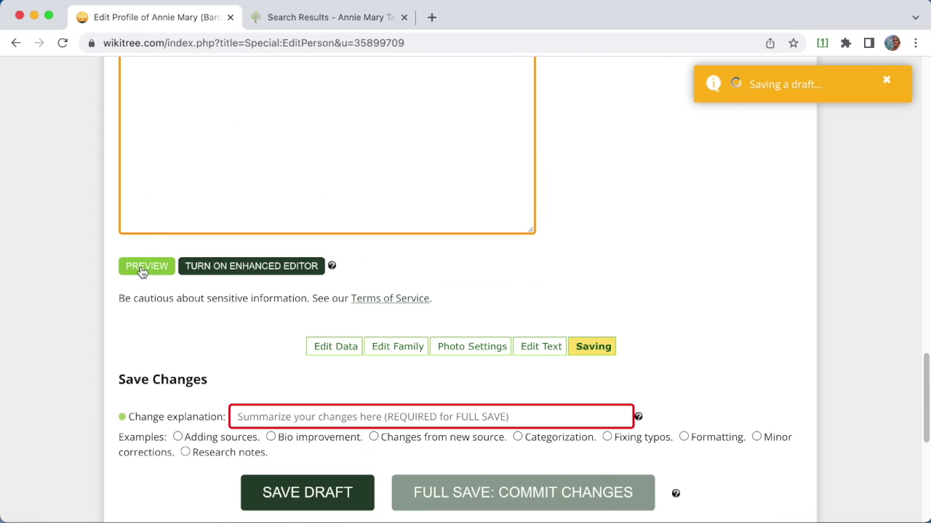
scroll(65, 277, down, 3)
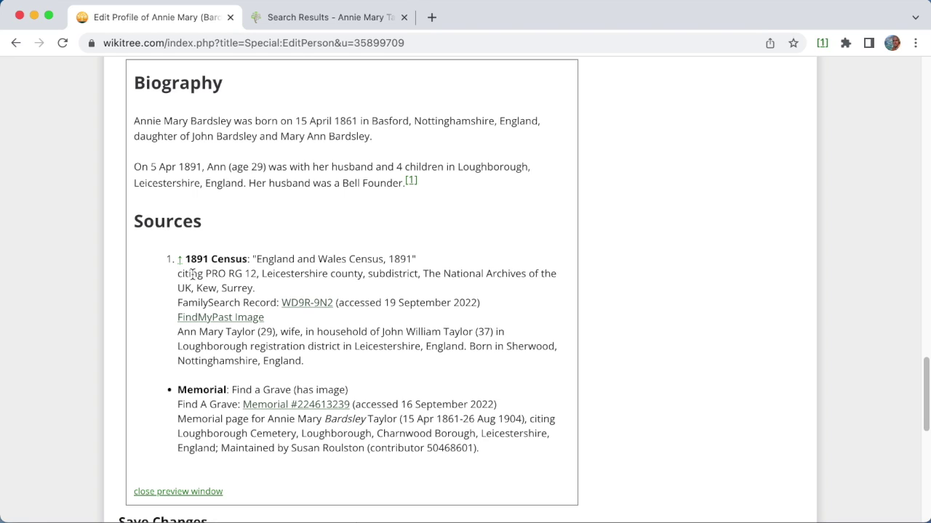
drag(181, 275, 256, 289)
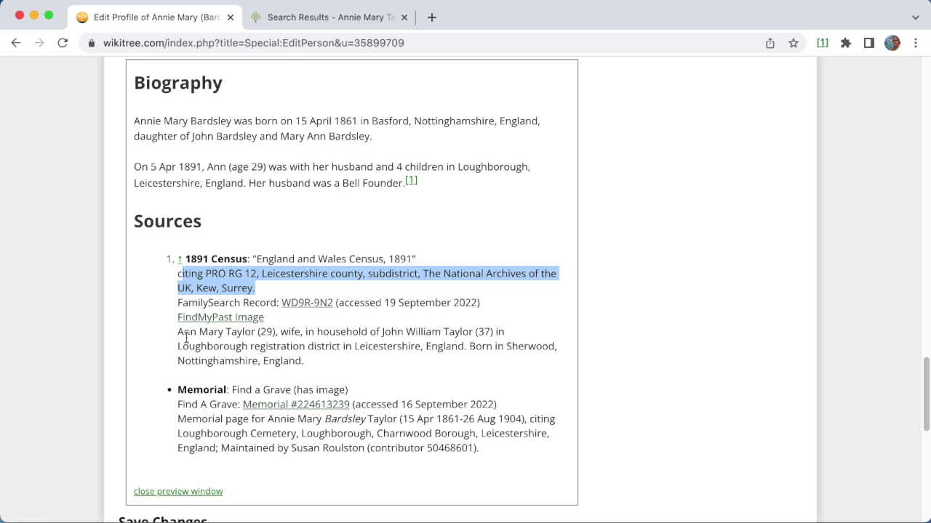
drag(178, 332, 330, 360)
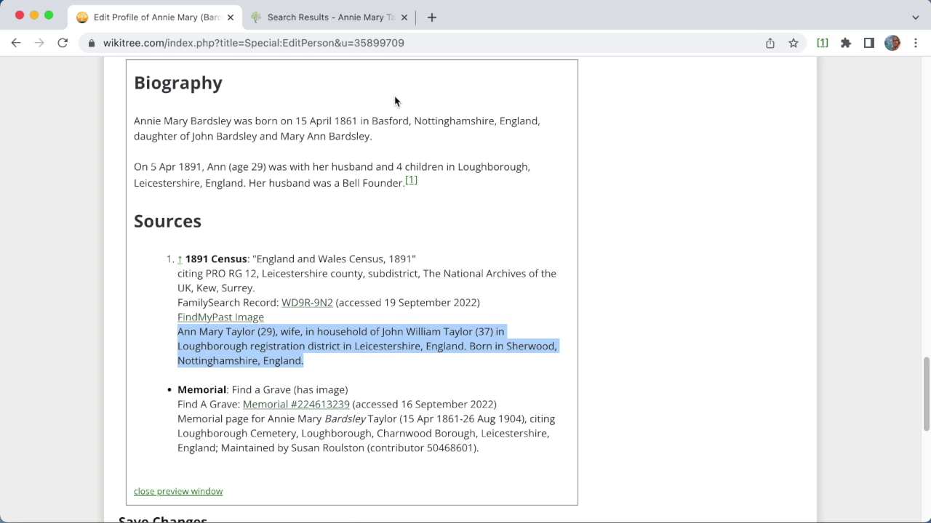
scroll(430, 197, up, 1)
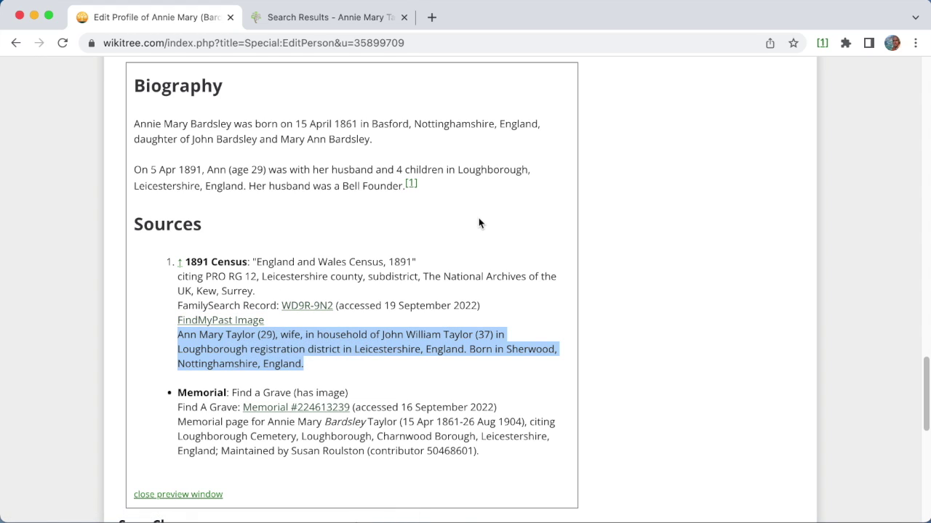
Switch to the FamilySearch results and search Ancestry's same collection for the same 1891 census record with WikiTree Sourcer
click(331, 21)
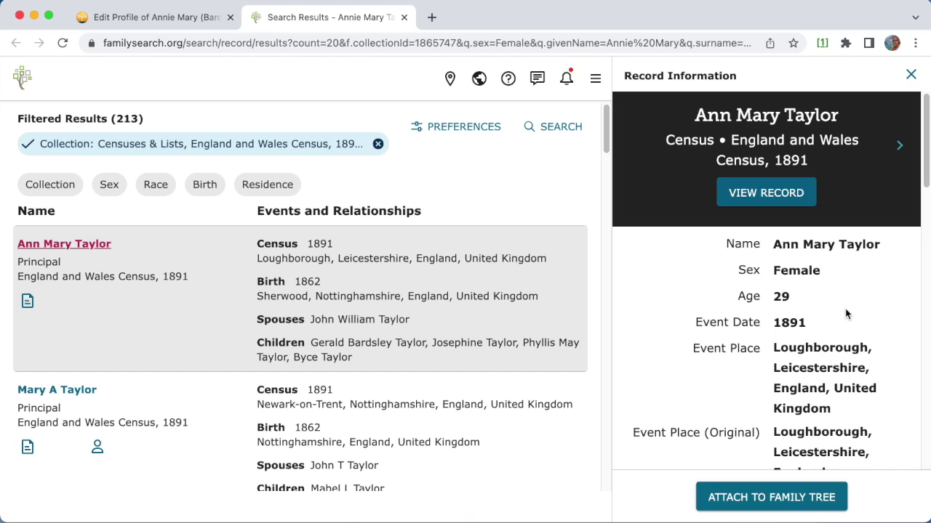
click(822, 44)
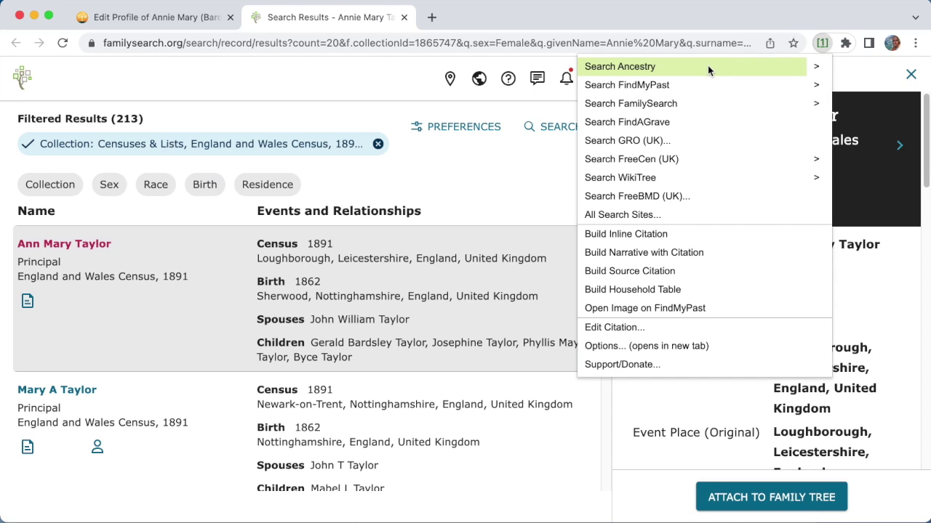
click(815, 67)
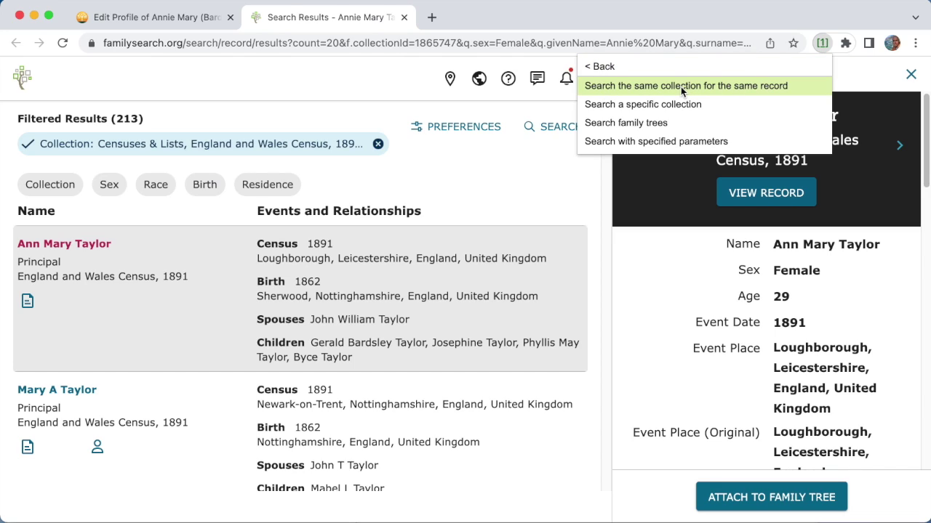
scroll(690, 312, down, 4)
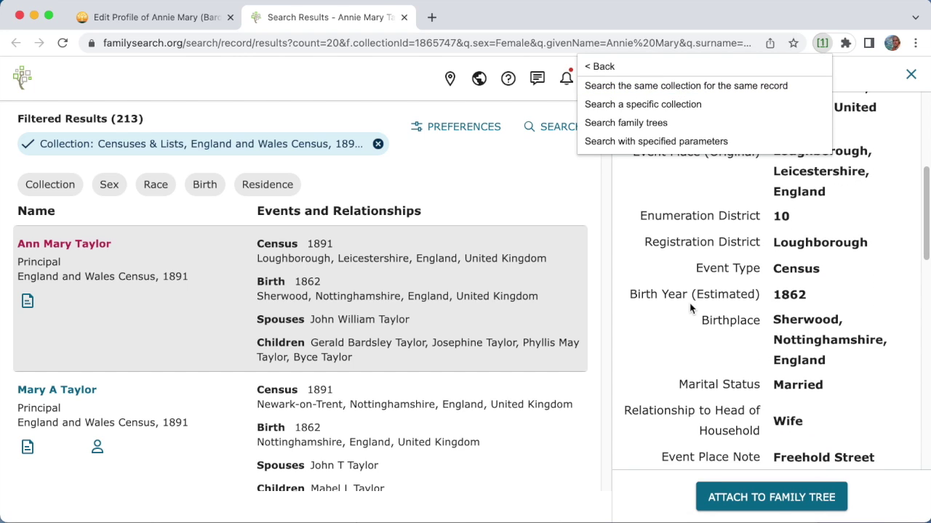
scroll(766, 375, down, 2)
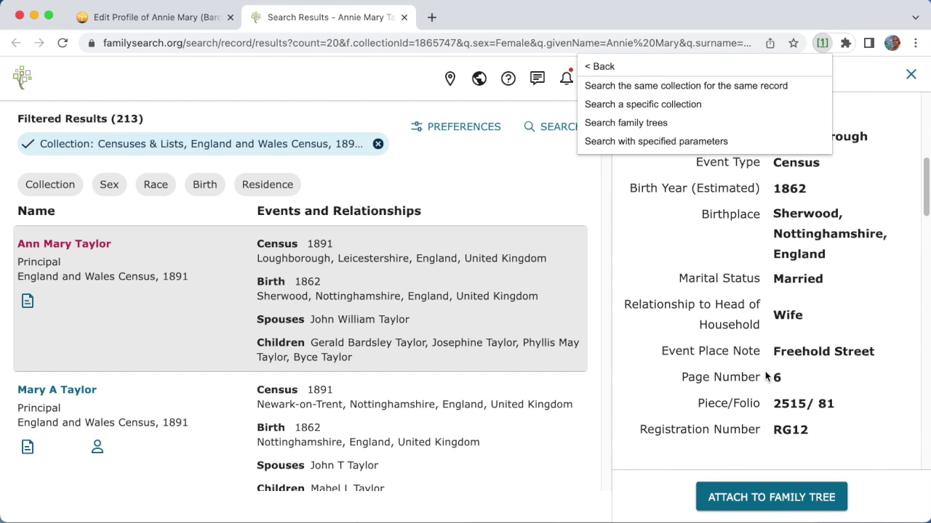
click(638, 87)
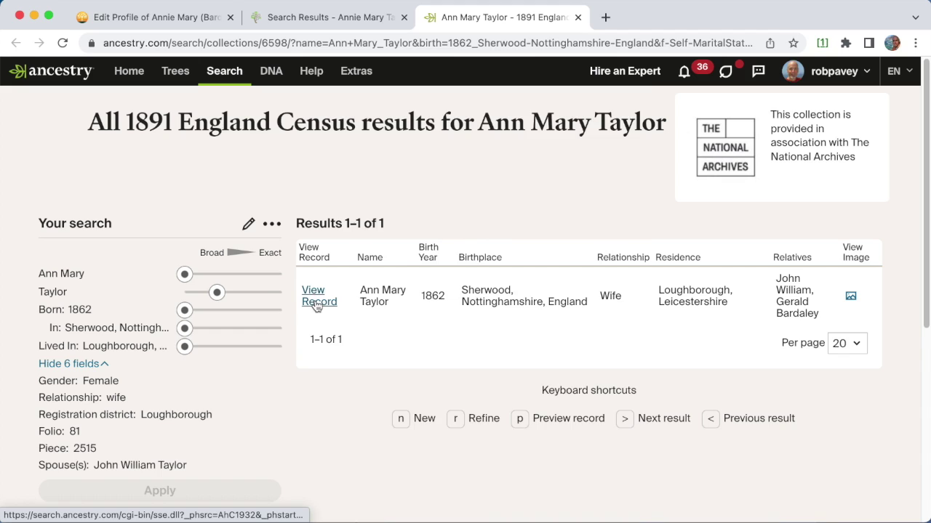
Open the matching 1891 England Census record on Ancestry and build an inline citation from it
mouse_move(361, 294)
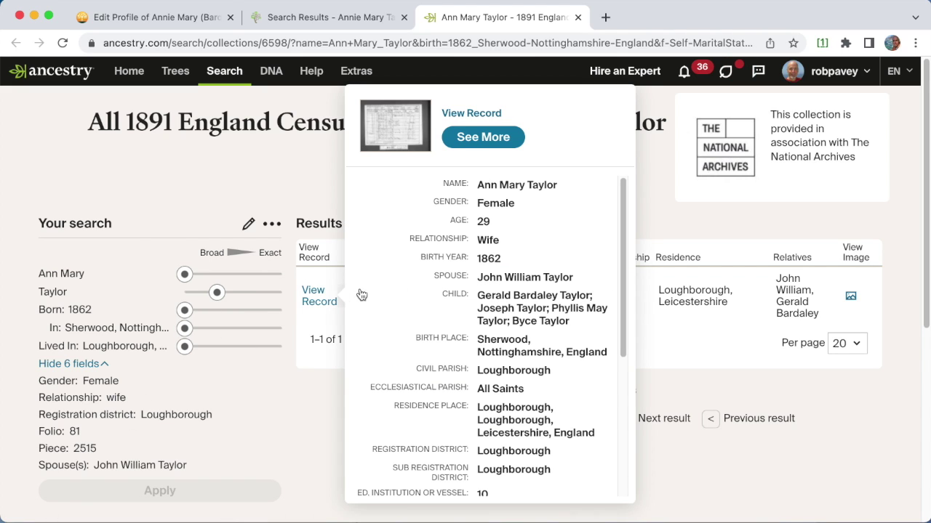
click(317, 302)
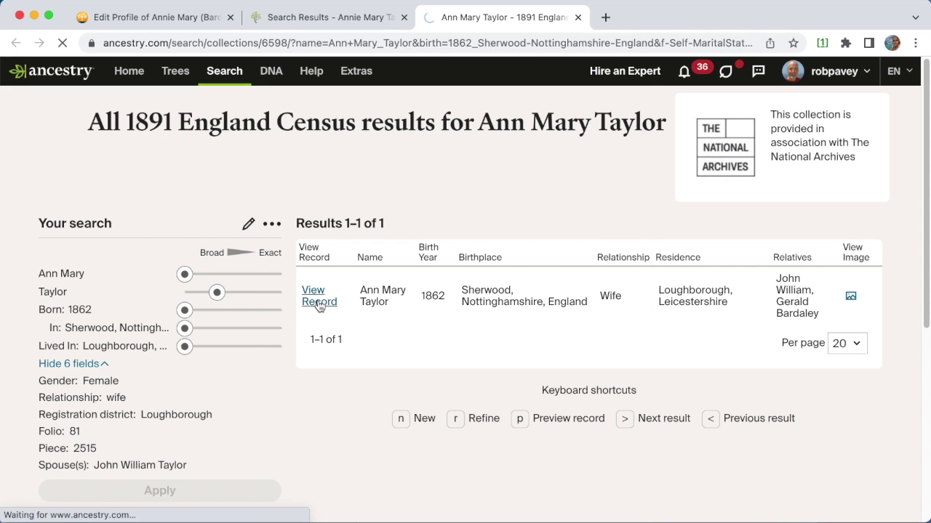
scroll(192, 380, down, 1)
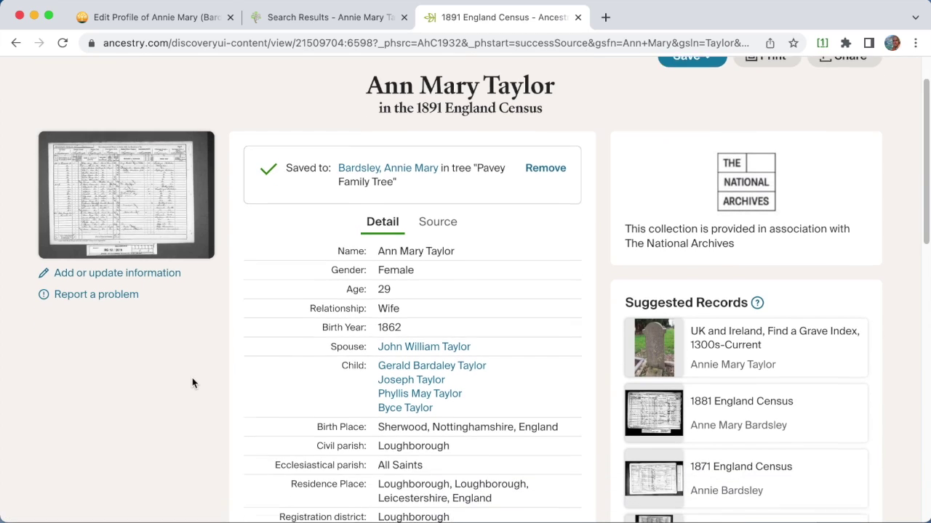
click(823, 44)
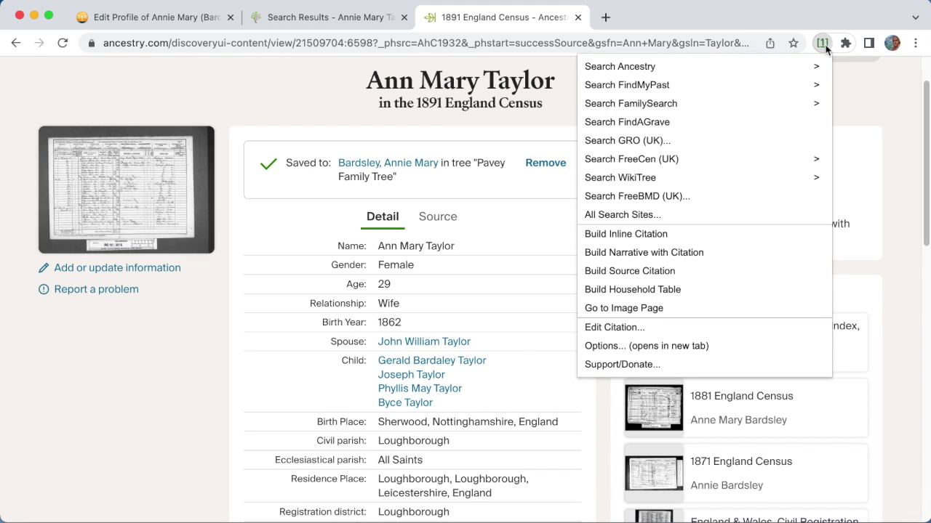
click(641, 235)
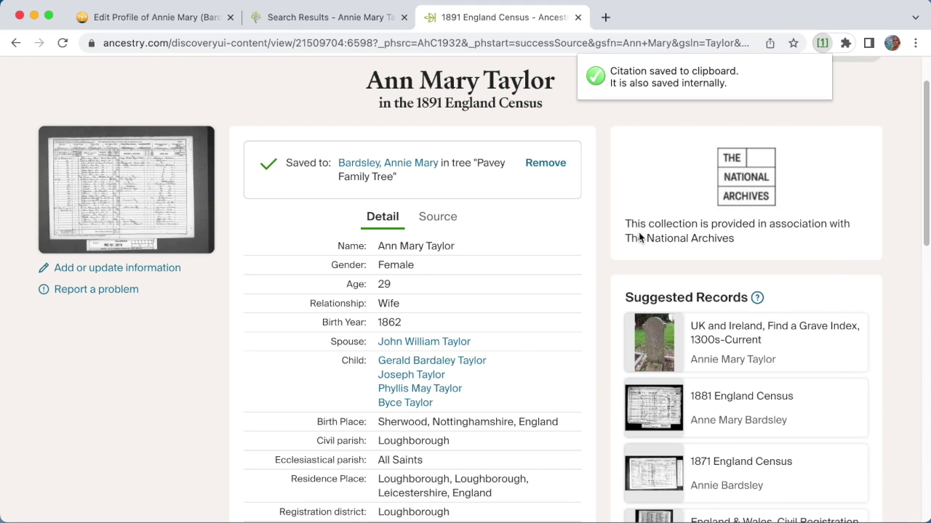
Return to the WikiTree profile edit page and paste the Ancestry inline citation directly after the existing 1891 census reference
click(145, 16)
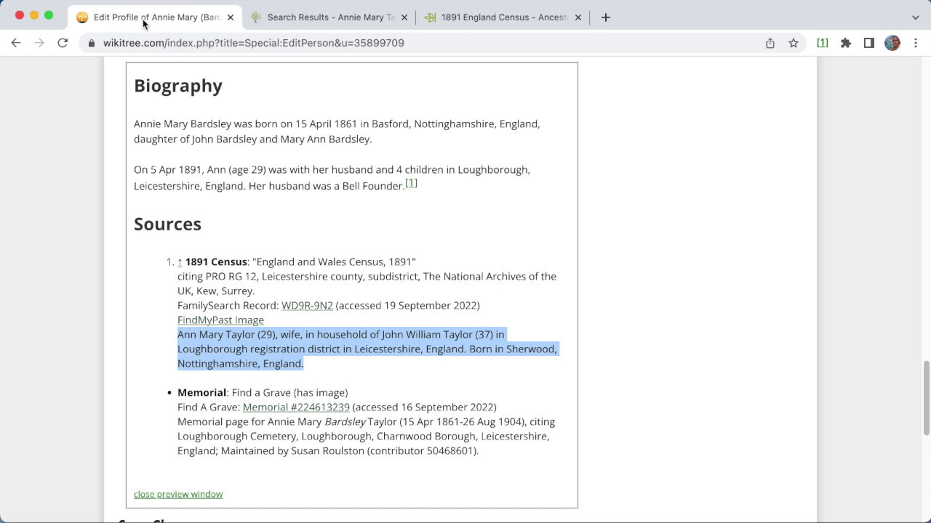
scroll(305, 233, up, 10)
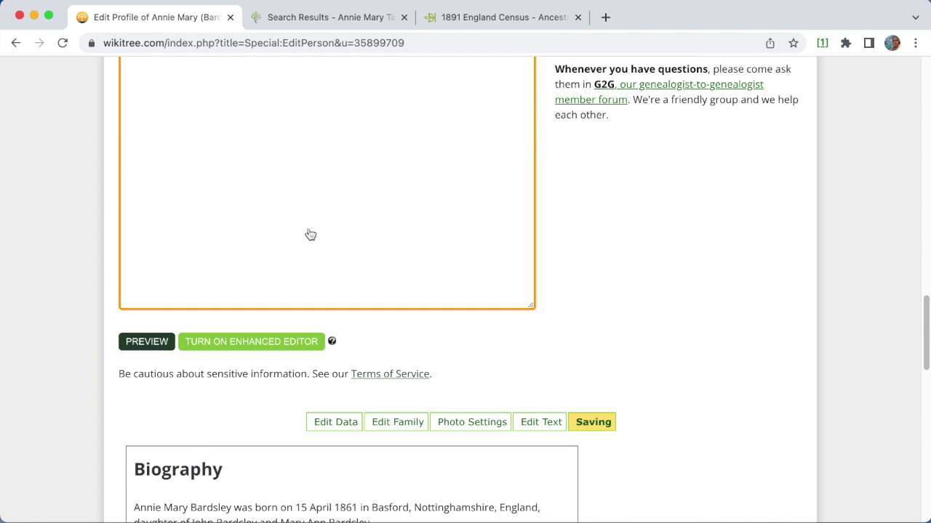
scroll(309, 229, up, 5)
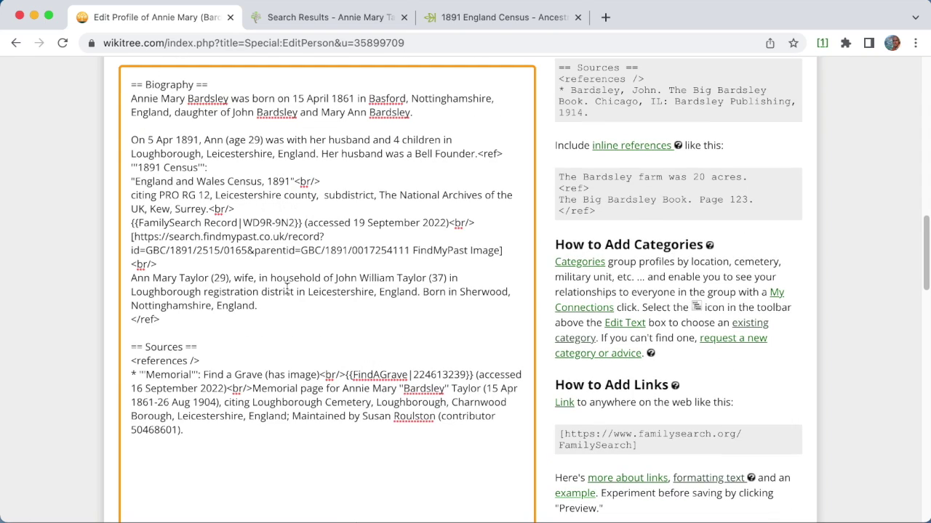
click(282, 320)
text(<ref> '''1891 Census''': "1891 England Census"<br/> The National Archives of the UK (TNA); Kew, Surrey, England; Census Returns of England and Wales, 1891; Class: RG12; Piece: 2515; Folio: 81; Page: 6; GSU roll: 6097625<br/> {{Ancestry Sharing|30420362|9f6295}} - {{Ancestry Record|6598|21509704}} (accessed 19 September 2022)<br/> Ann Mary Taylor (29), wife, in household of John William Taylor (37) in Loughborough in Loughborough registration district in Leicestershire, England. Born in Sherwood, Nottinghamshire, England. </ref>)
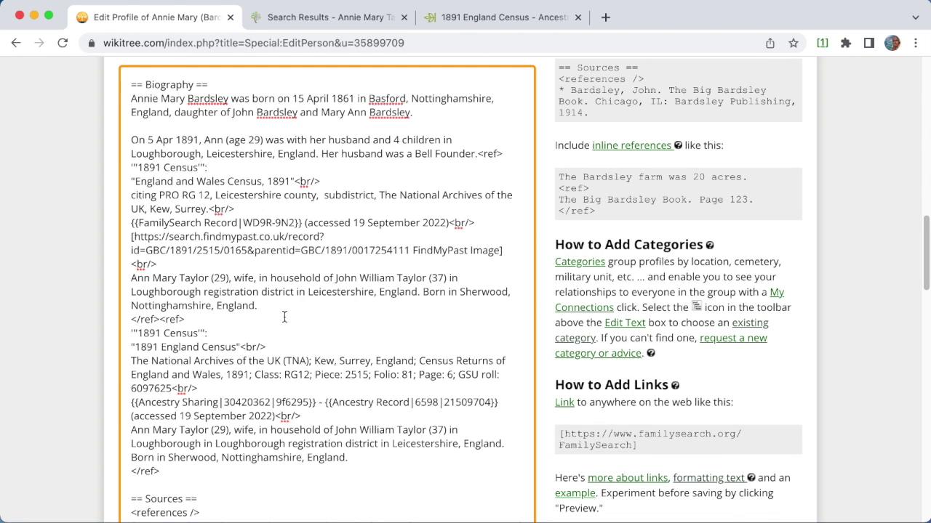
Preview the updated biography and examine the Ancestry citation in the rendered sources
scroll(53, 319, down, 10)
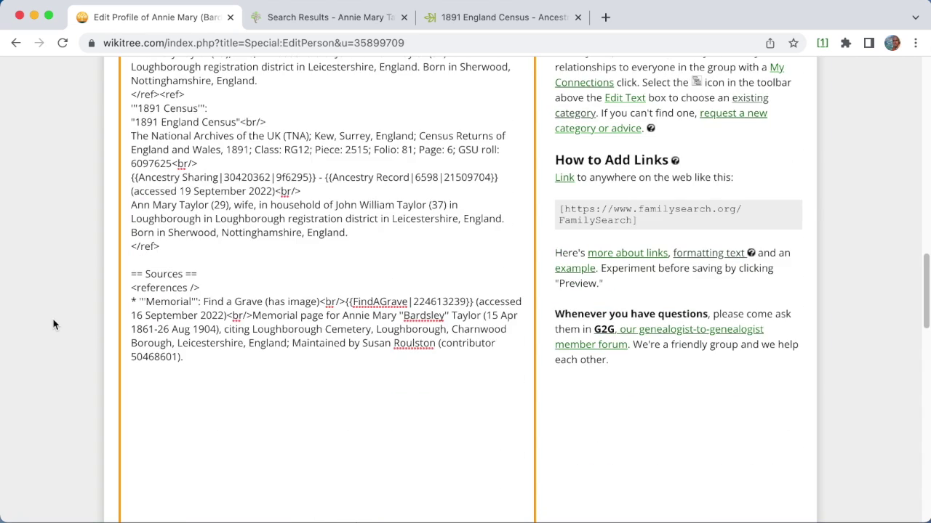
click(140, 295)
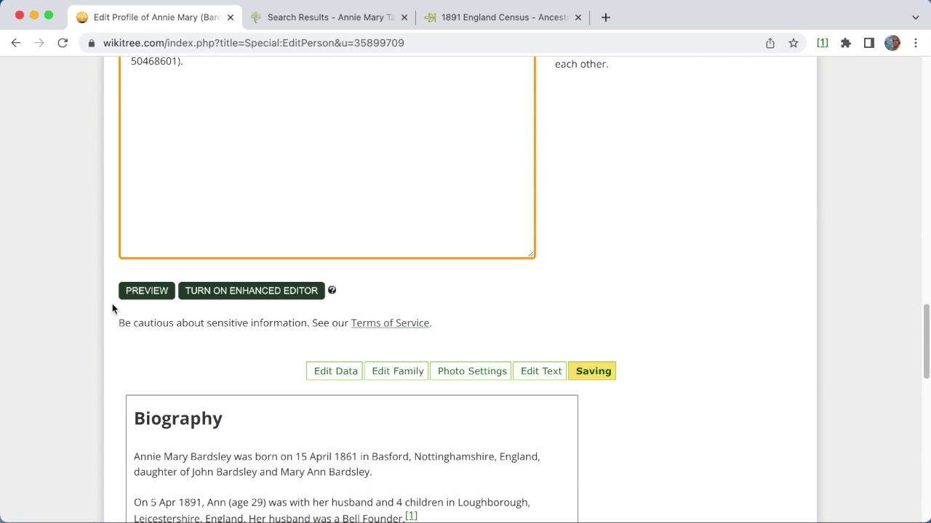
scroll(62, 315, down, 6)
scroll(62, 318, down, 1)
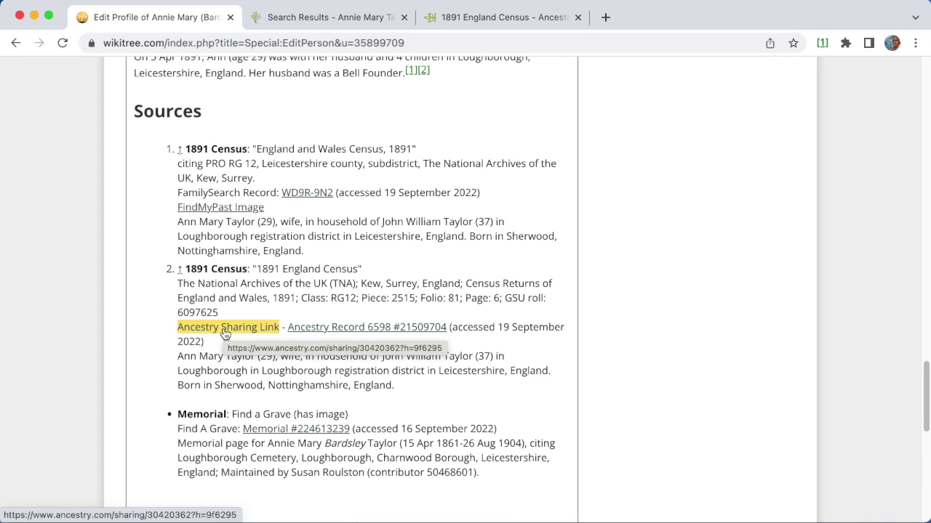
Open the second citation's Ancestry Sharing Link in a new tab, view the shared census image page, and return to the WikiTree preview
super+click(225, 333)
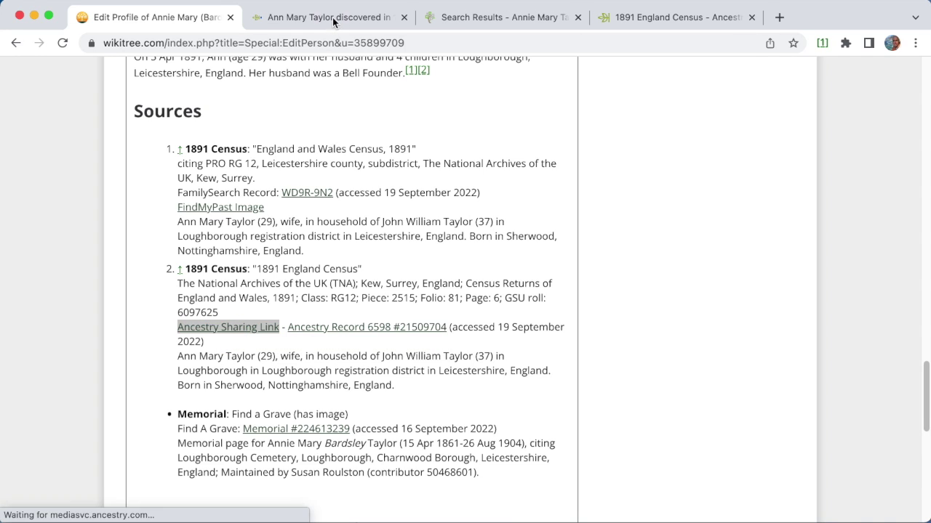
click(332, 18)
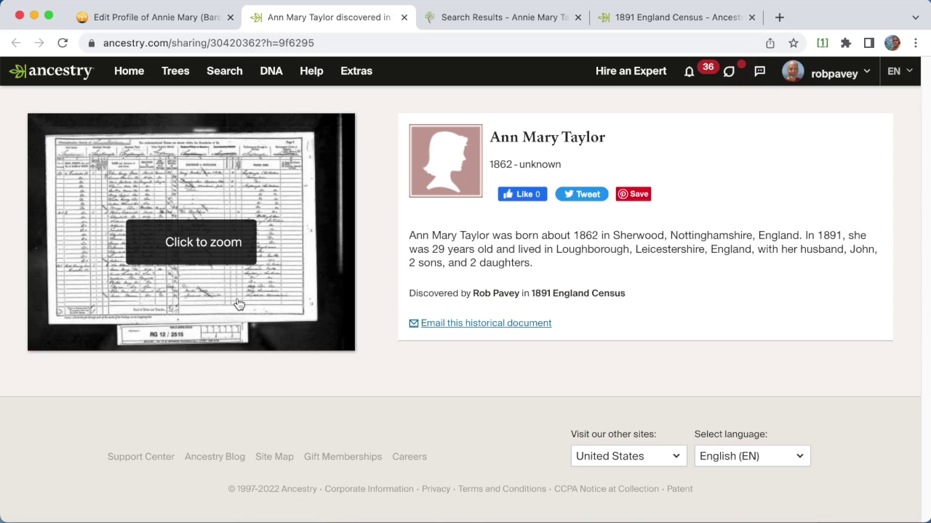
click(146, 26)
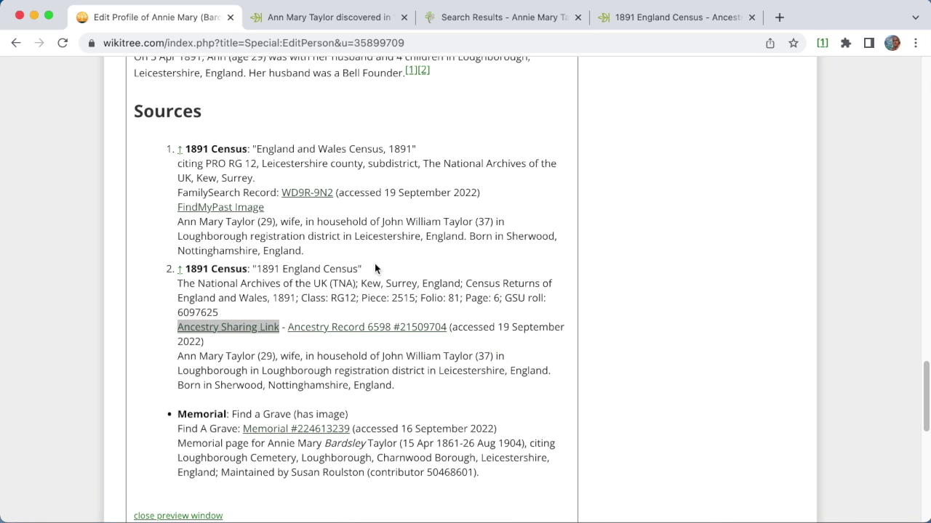
Review the previewed 1891 narrative sentence together with its two census citations
scroll(374, 265, up, 4)
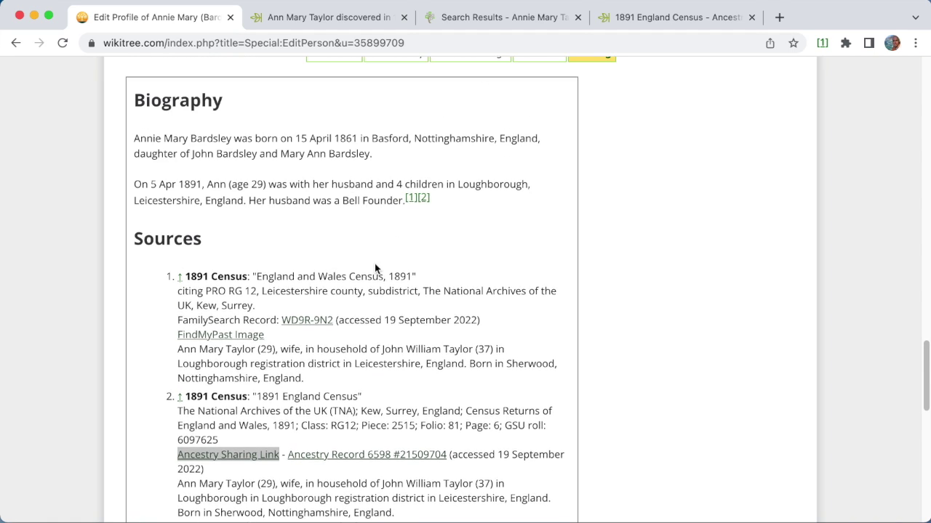
scroll(375, 265, down, 3)
scroll(291, 176, up, 2)
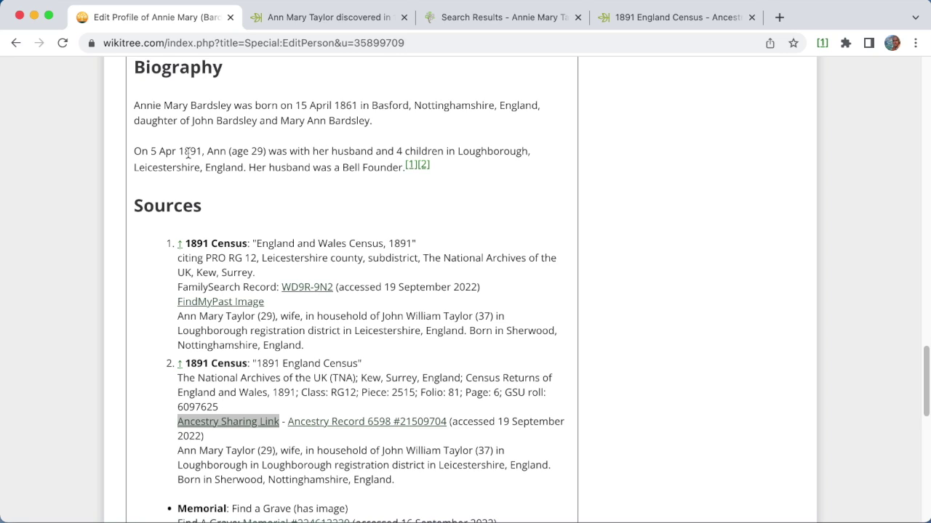
drag(190, 152, 286, 168)
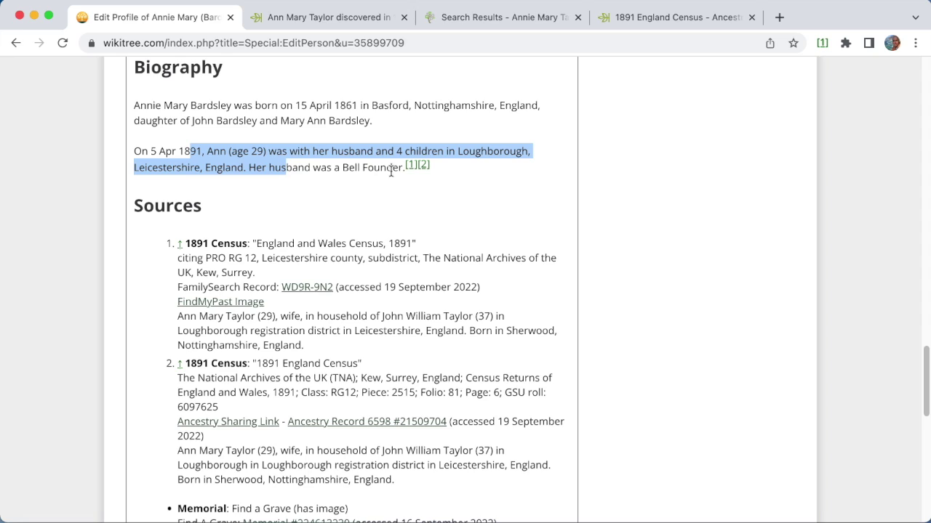
Switch to the FamilySearch 1891 census record and build its household table with Sourcer
click(458, 171)
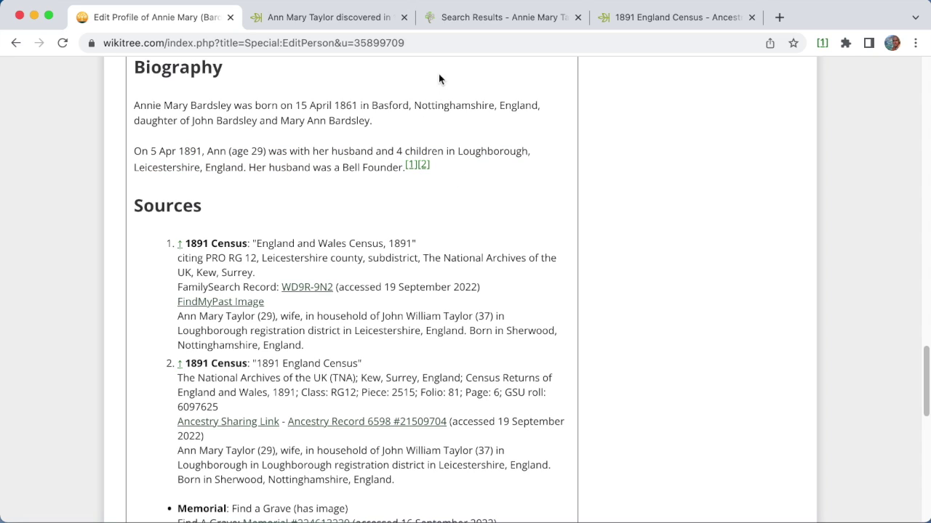
click(643, 16)
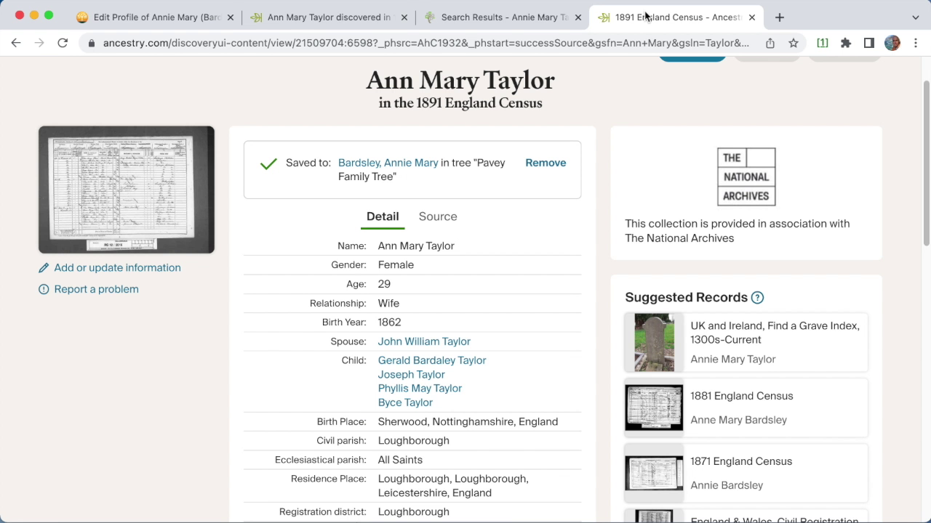
click(501, 21)
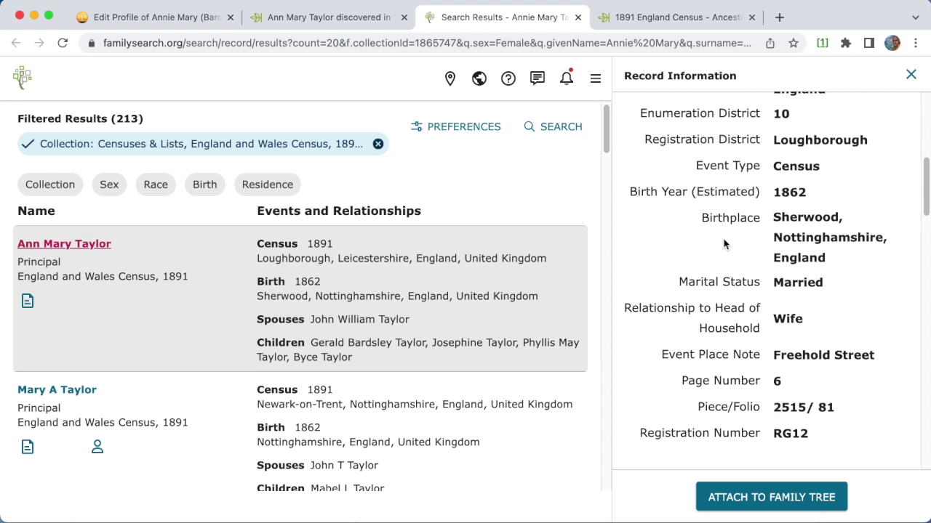
scroll(722, 245, up, 5)
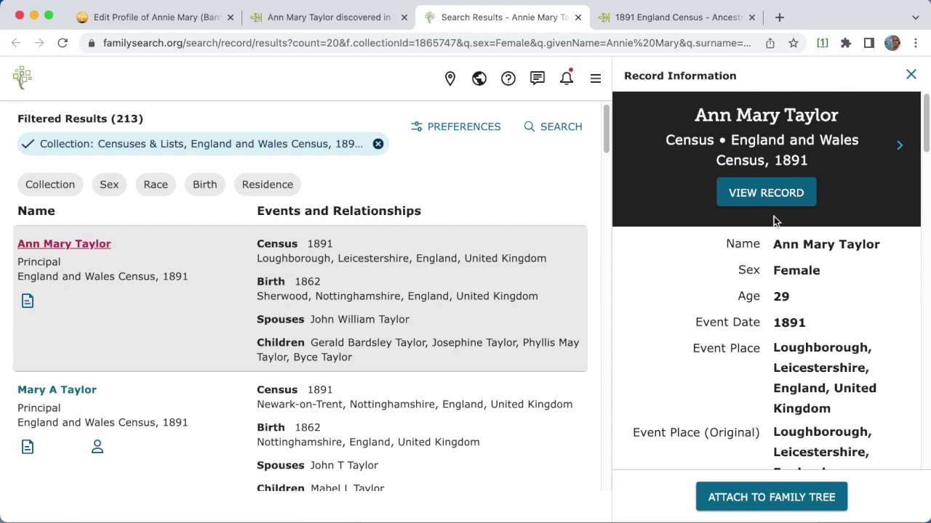
click(822, 43)
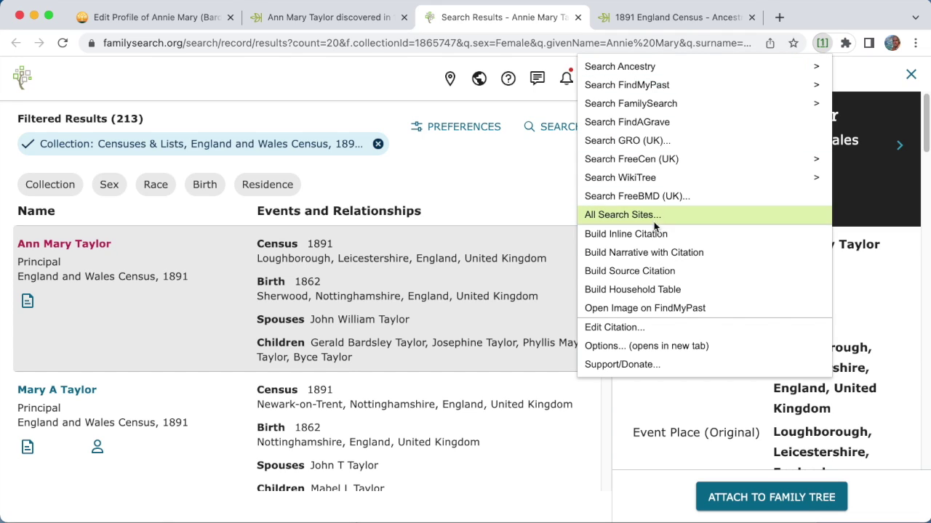
click(645, 290)
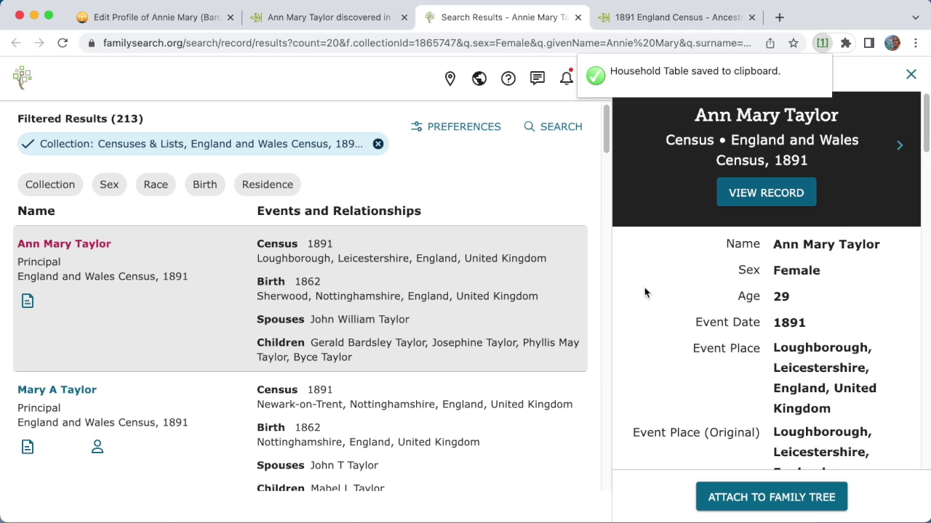
Return to the WikiTree edit page and paste the household table on the line below the 1891 census references, above the Sources heading
click(147, 18)
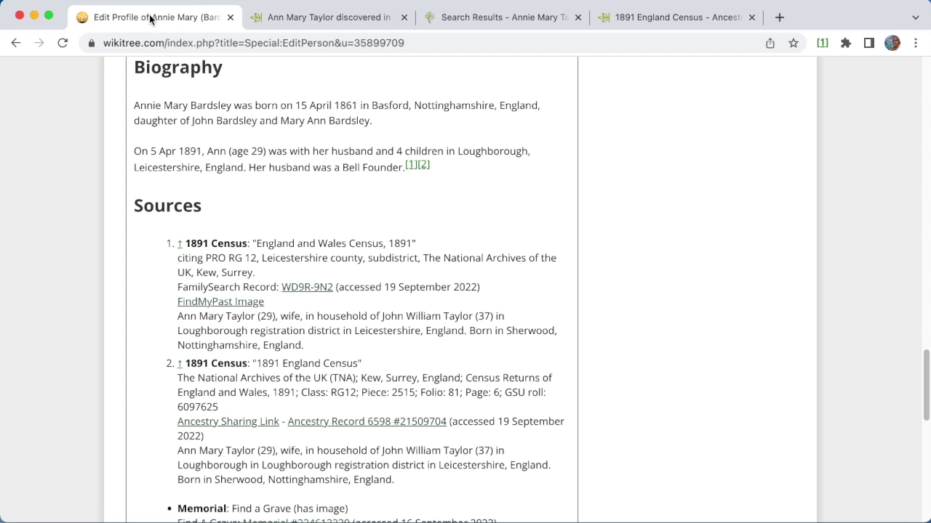
scroll(312, 247, up, 7)
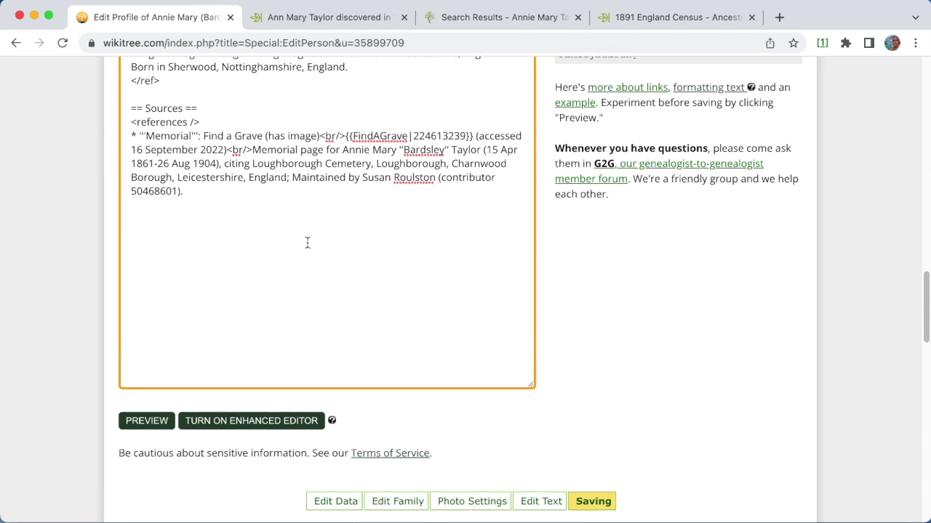
click(309, 103)
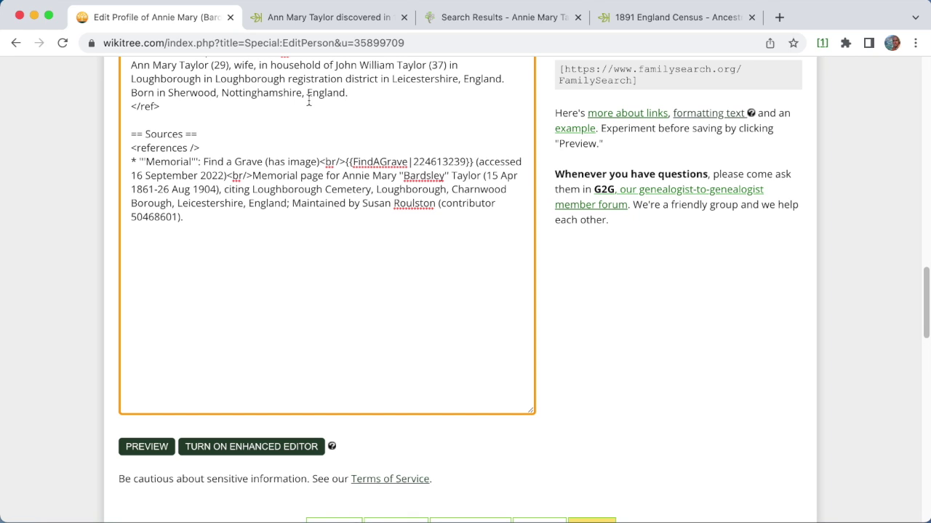
key(Return)
key(super+v)
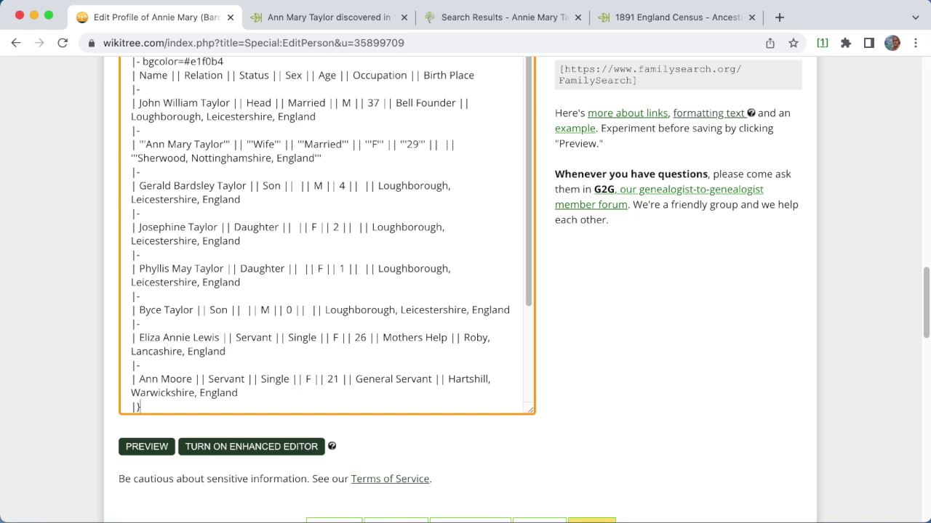
scroll(270, 159, up, 3)
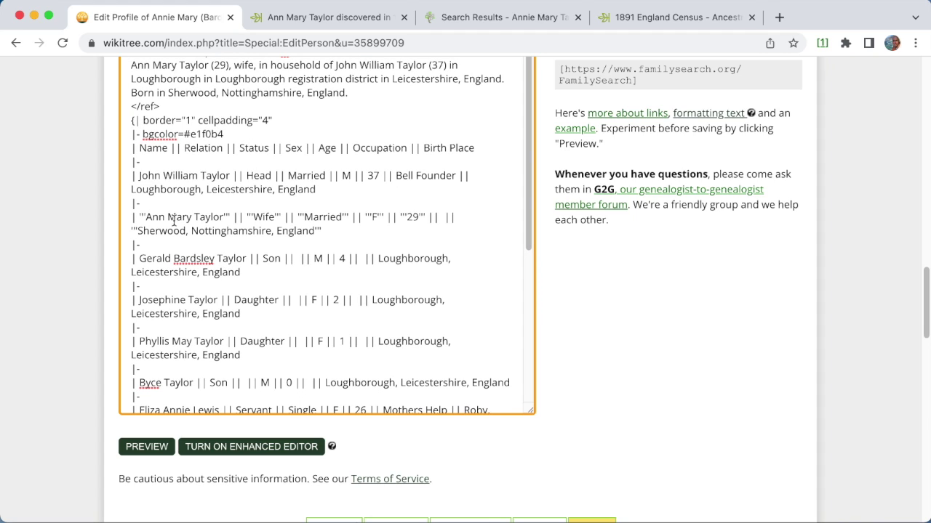
Preview the biography and examine the rendered household table beneath the 1891 census narrative
click(155, 452)
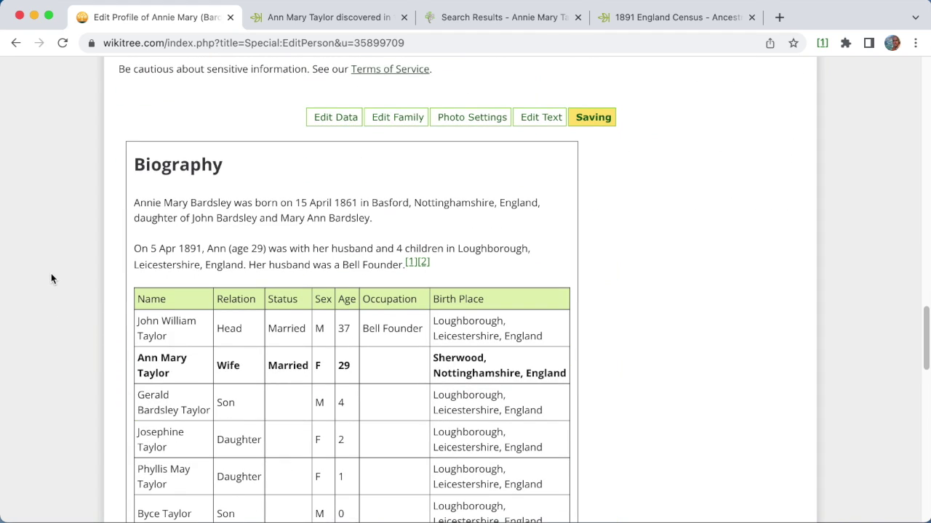
scroll(51, 278, down, 2)
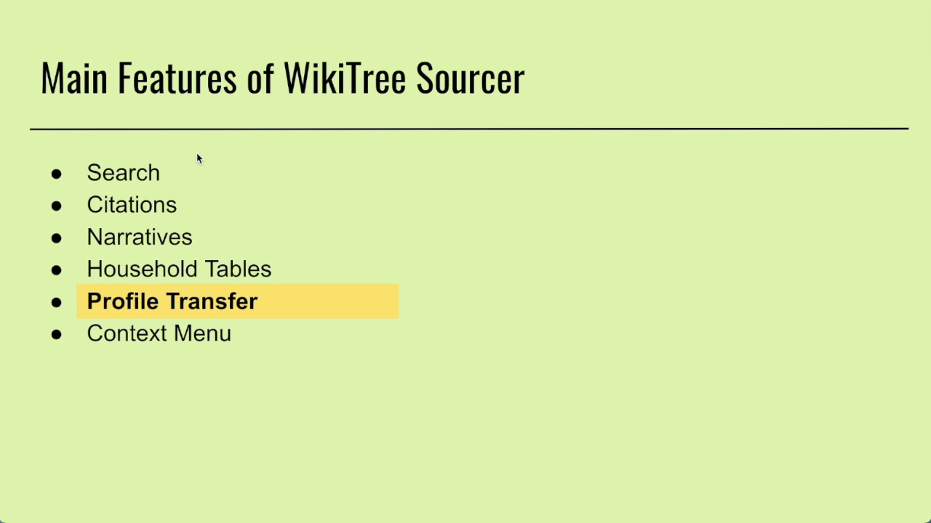
key(super+Tab)
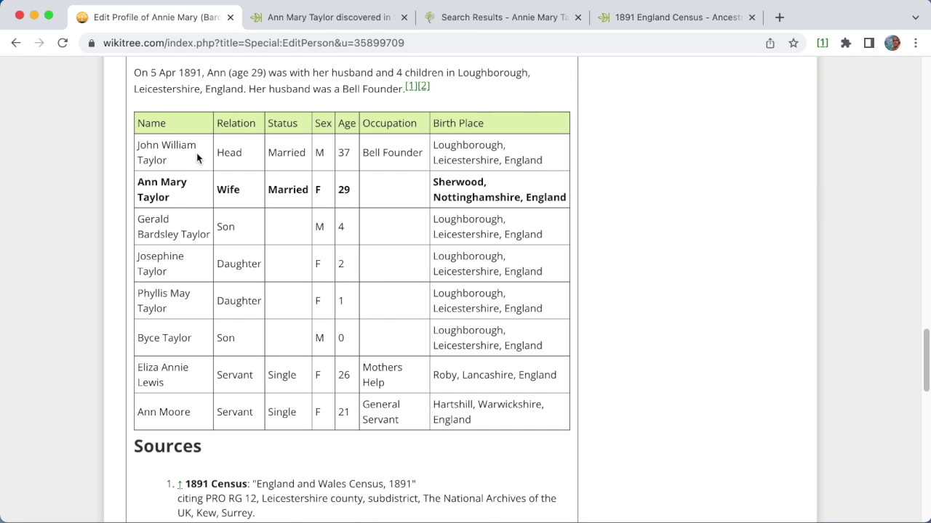
scroll(310, 208, up, 1)
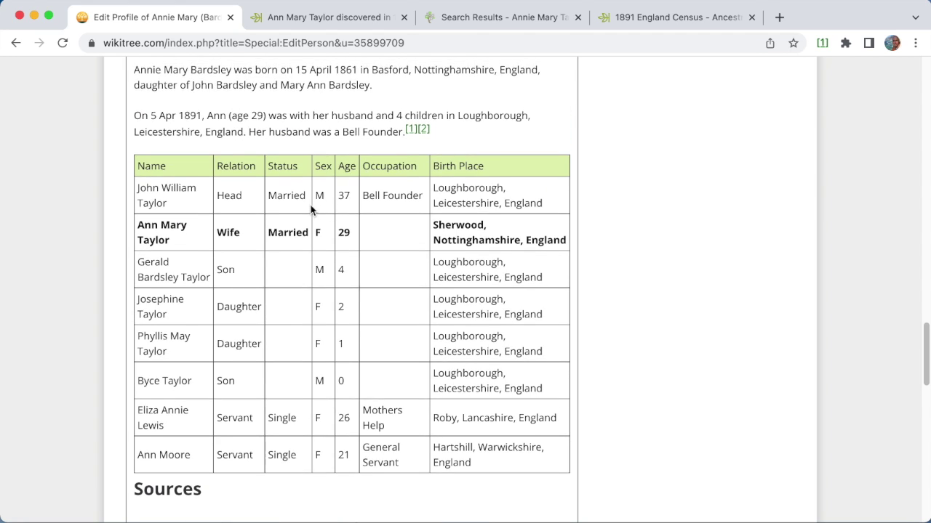
Set the change explanation to "Adding sources." and commit the profile changes with a full save
scroll(310, 210, down, 10)
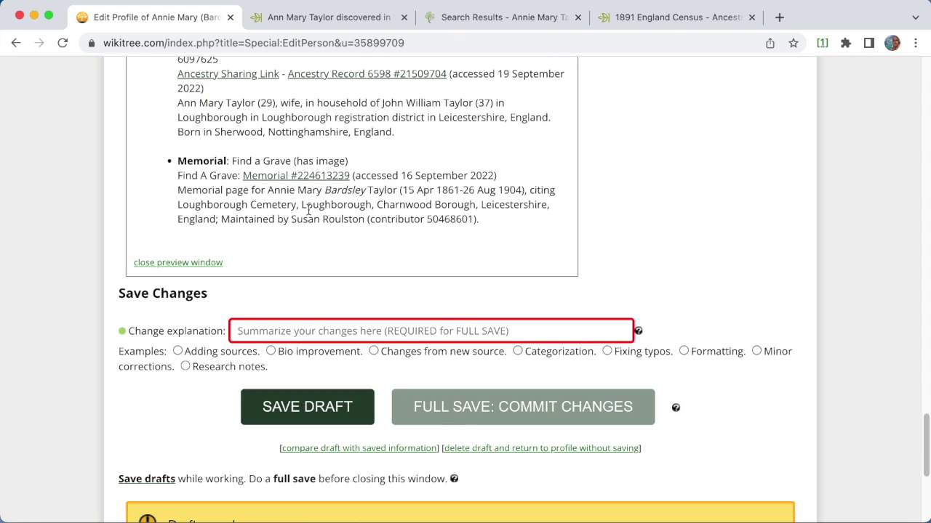
click(178, 351)
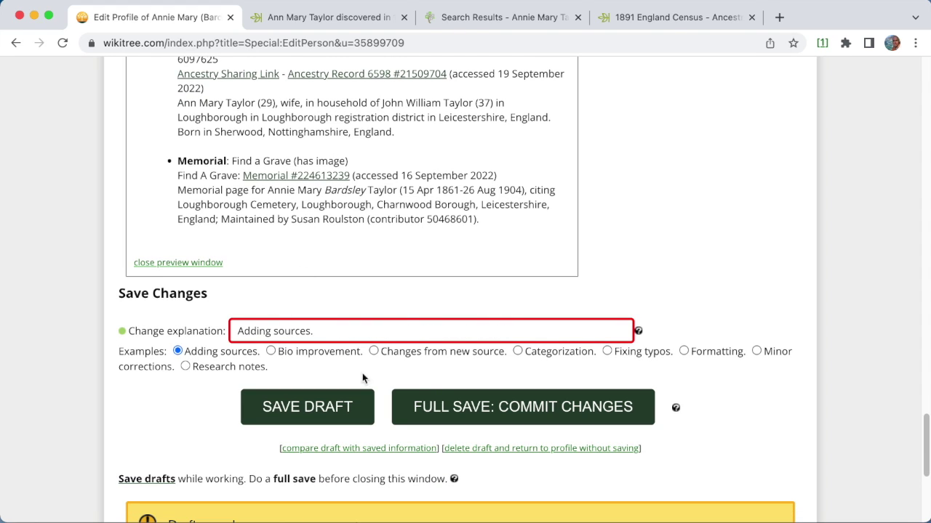
click(515, 407)
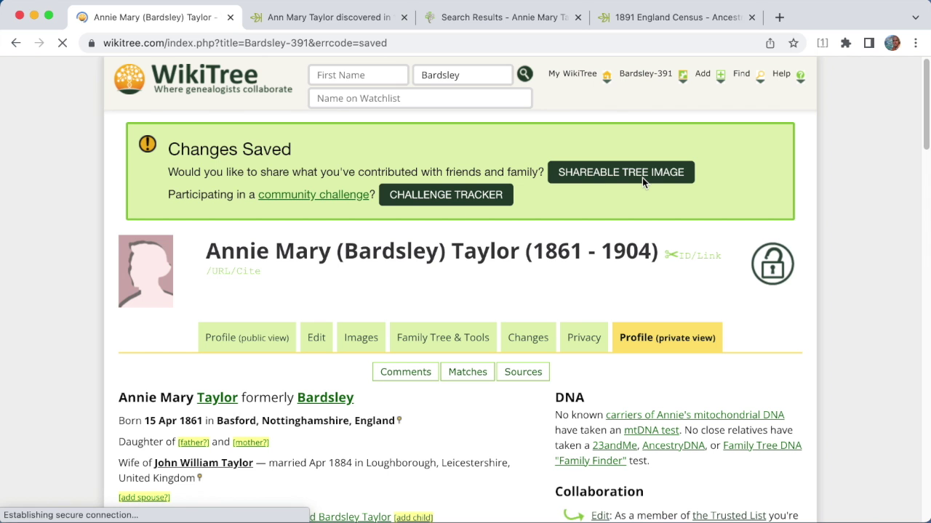
Open the add-child form from the saved profile's family details and look through its fields
scroll(199, 247, down, 2)
scroll(200, 247, down, 2)
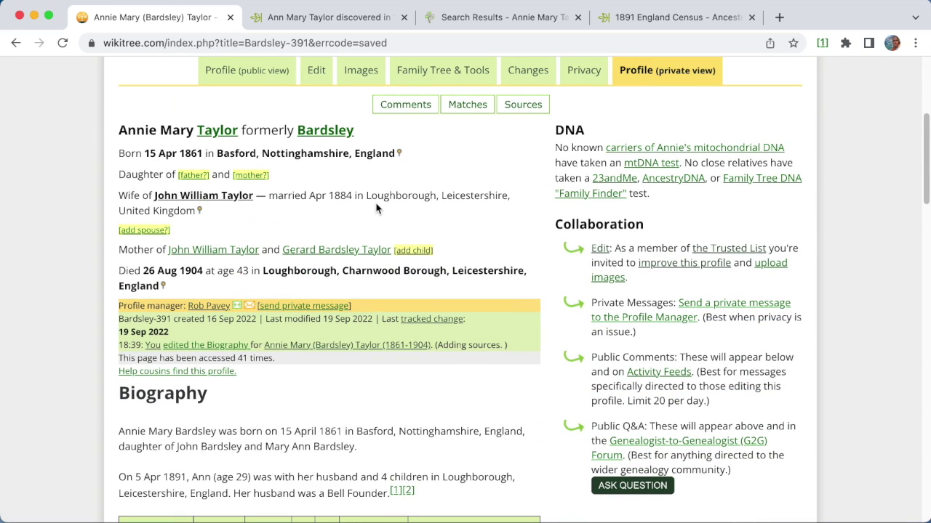
click(413, 251)
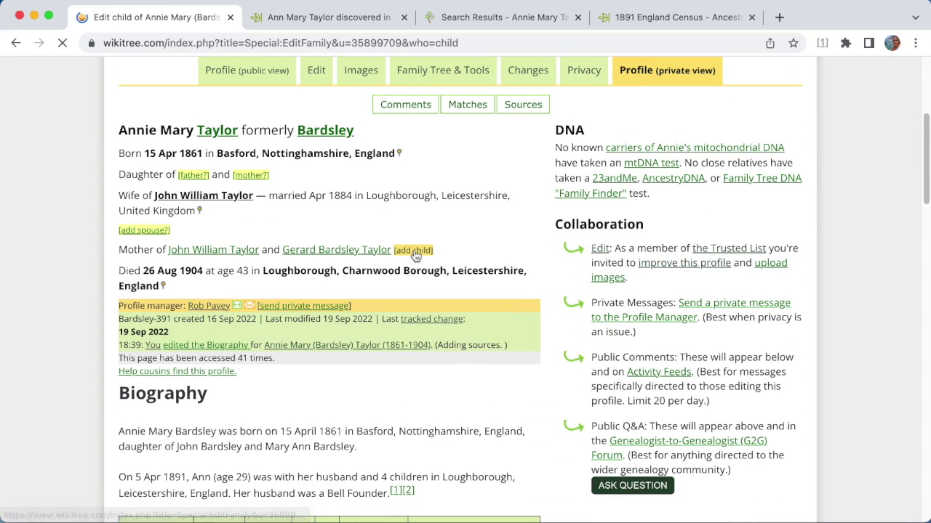
scroll(383, 204, down, 1)
scroll(383, 204, down, 5)
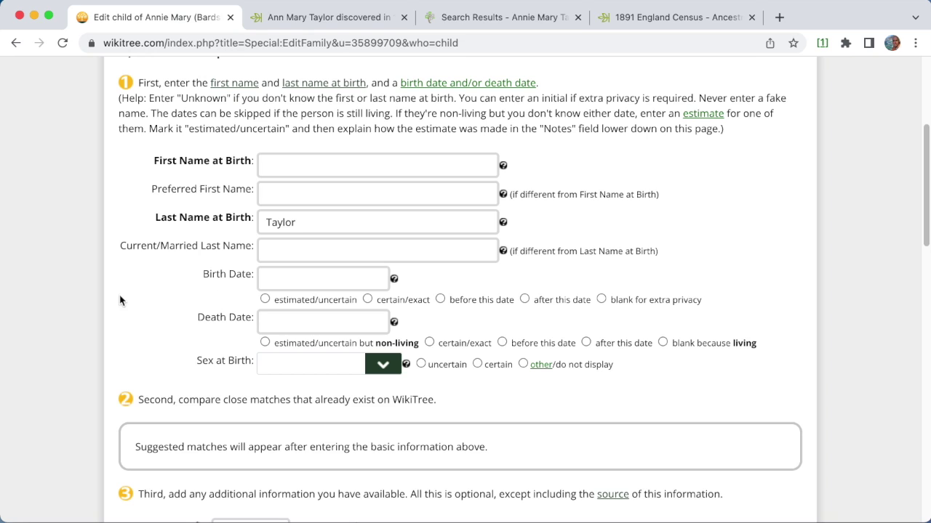
scroll(118, 294, down, 11)
scroll(514, 291, up, 14)
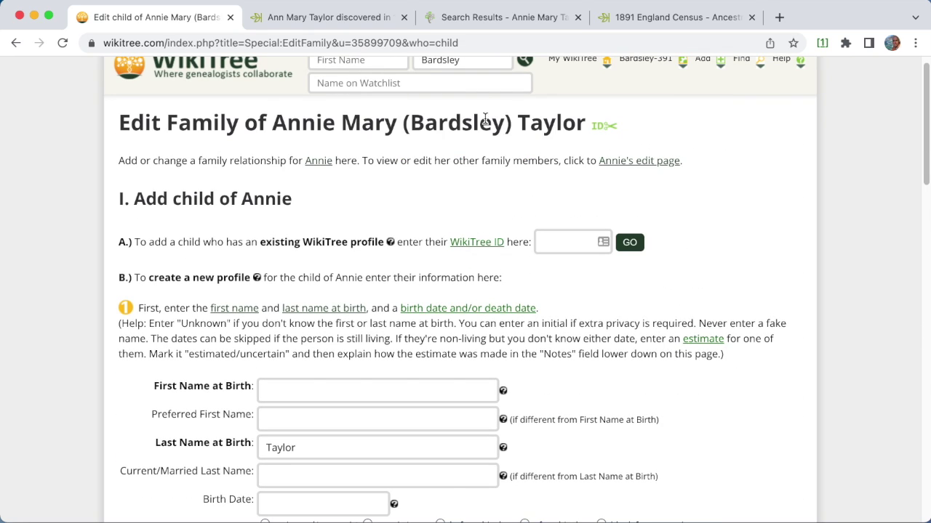
Switch to Ancestry, open the mother's linked family tree profile, and open the profile of her child listed as 1894–1916
click(664, 20)
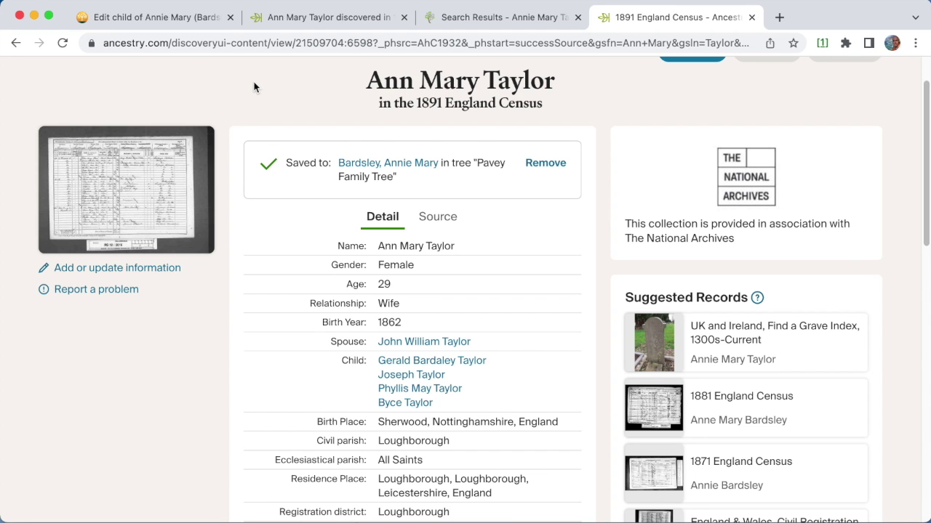
click(399, 168)
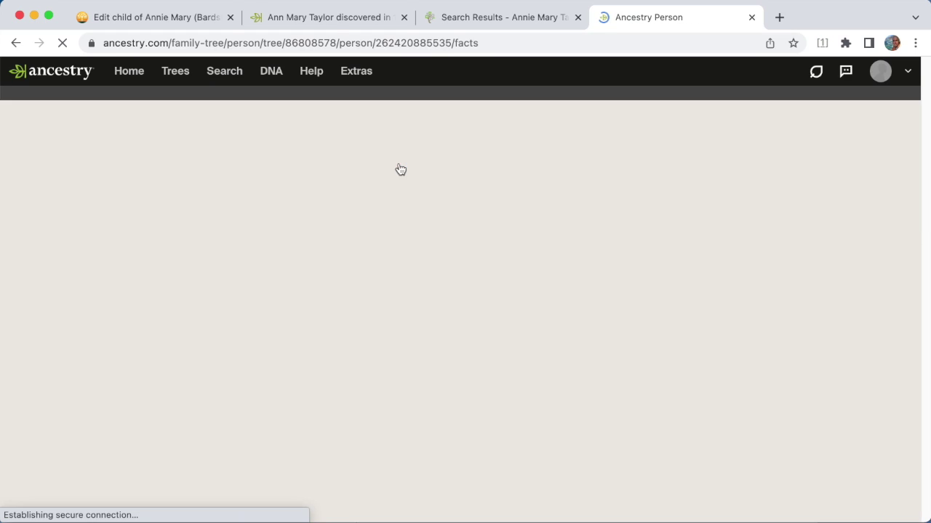
scroll(533, 335, down, 4)
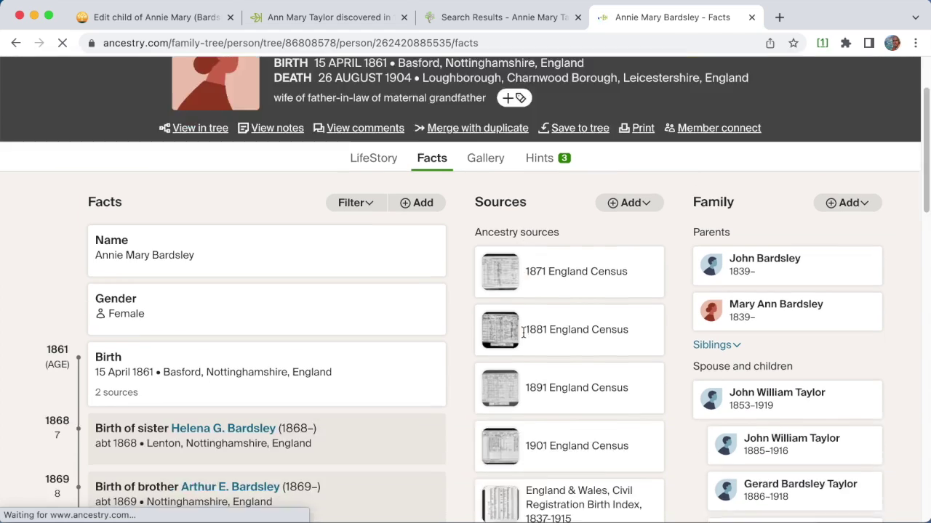
scroll(582, 320, down, 1)
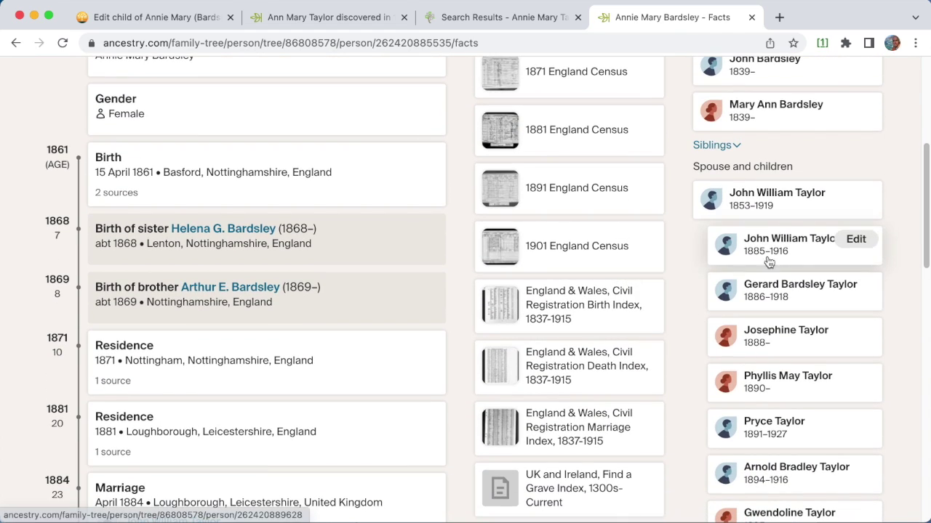
scroll(586, 301, down, 1)
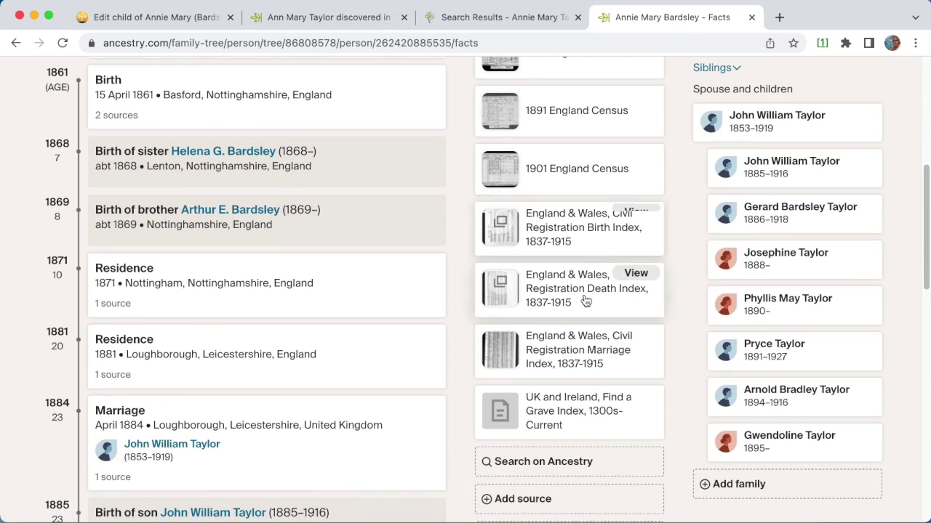
scroll(574, 327, down, 1)
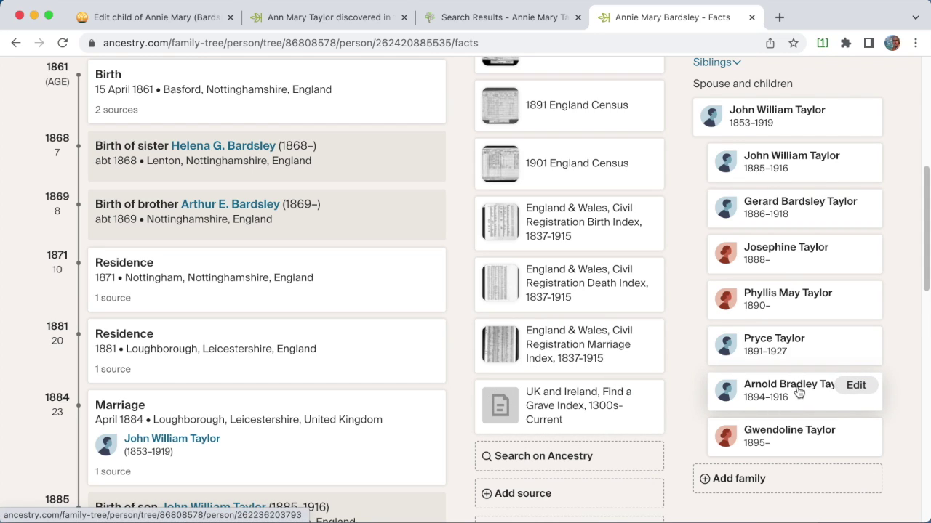
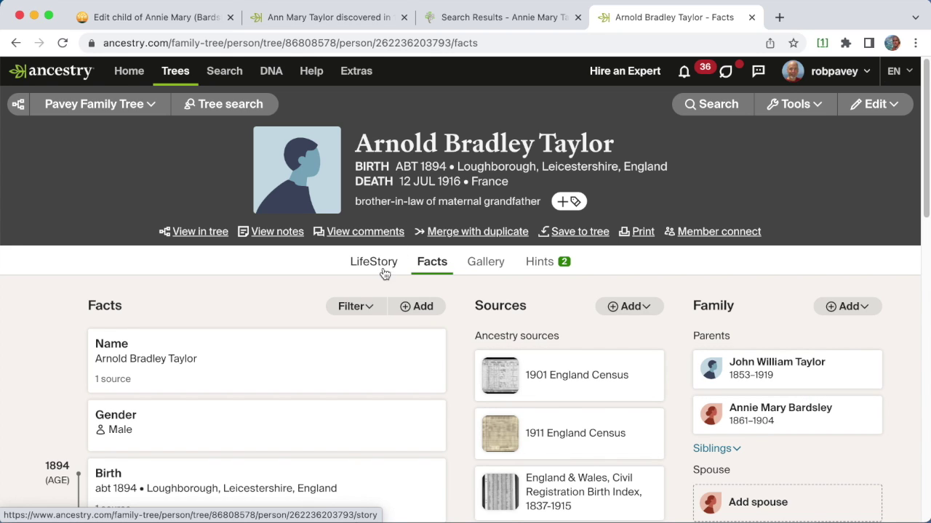
Look over the child's Ancestry facts, save the person data with Sourcer, and return to the WikiTree add-child form
scroll(281, 385, down, 3)
scroll(280, 385, down, 3)
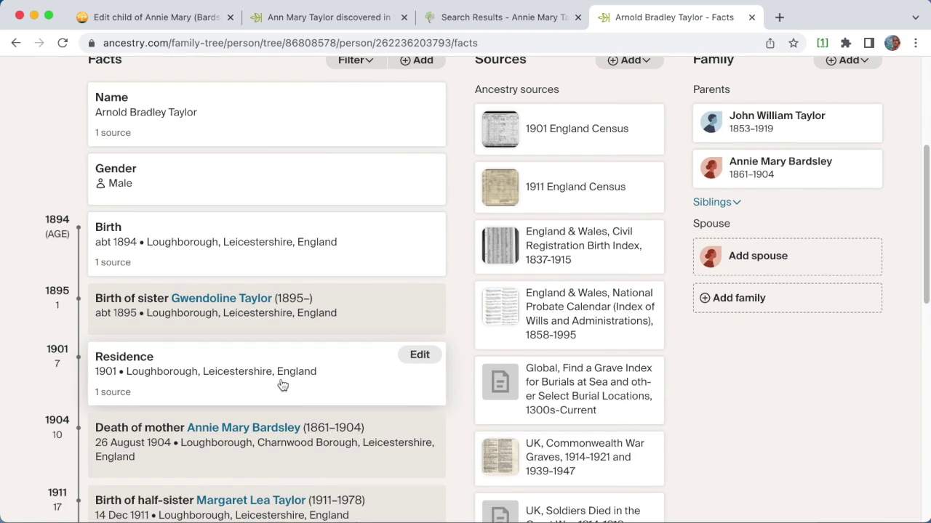
scroll(280, 384, up, 3)
scroll(590, 214, up, 2)
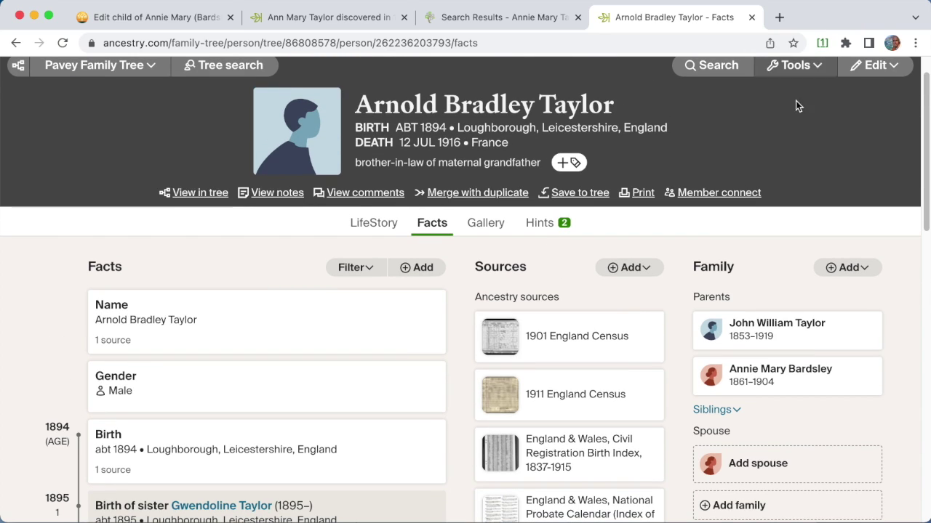
double_click(391, 106)
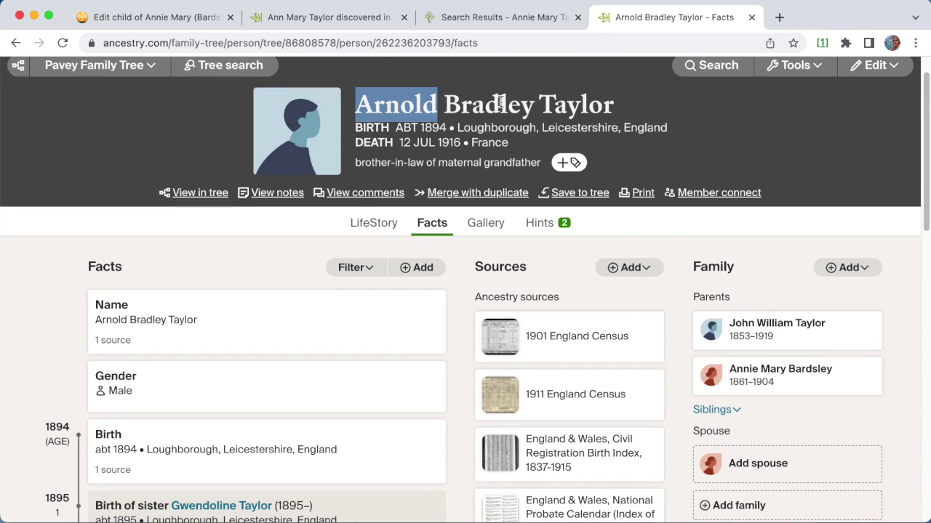
click(822, 44)
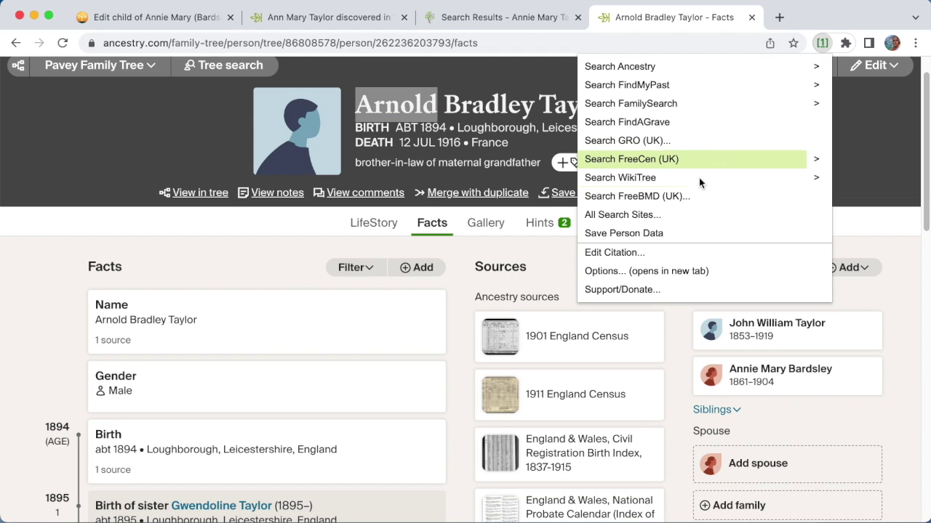
click(678, 232)
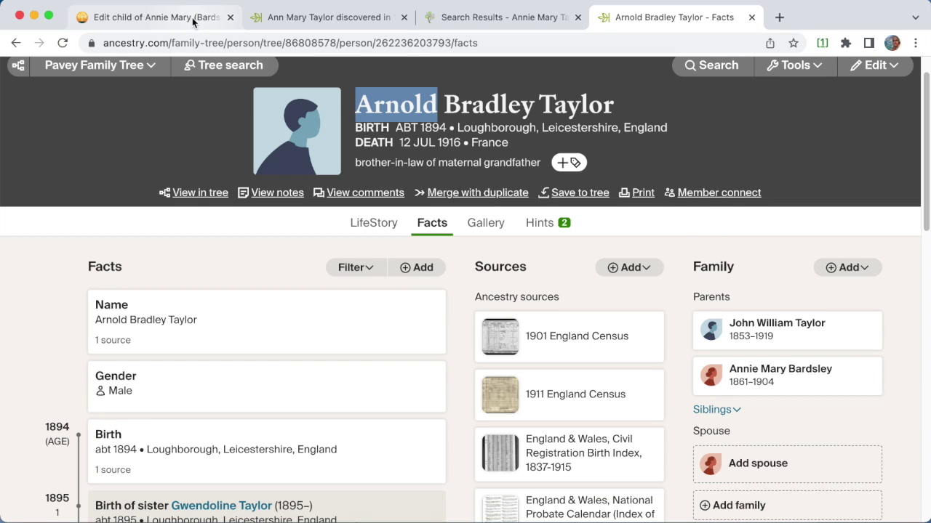
click(158, 20)
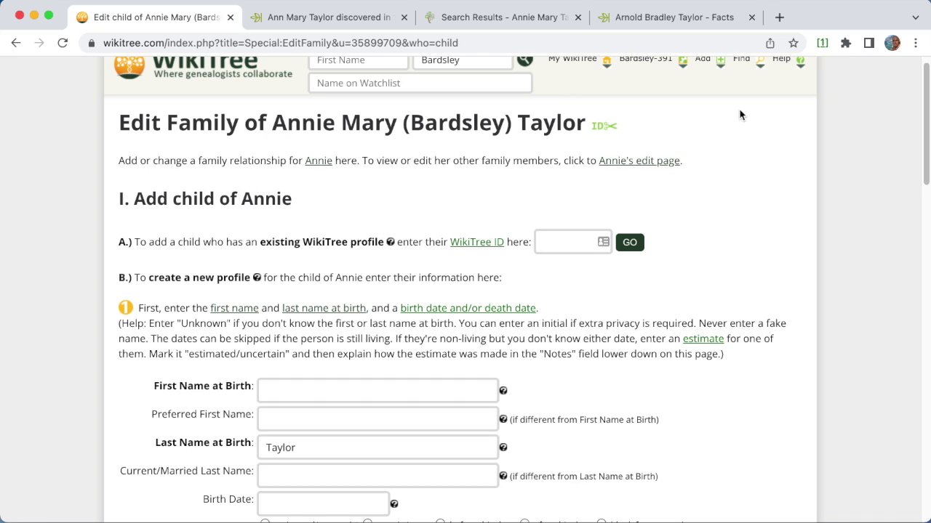
Fill the add-child form from the saved Ancestry person data with Sourcer and check the names, dates and locations entered
click(822, 42)
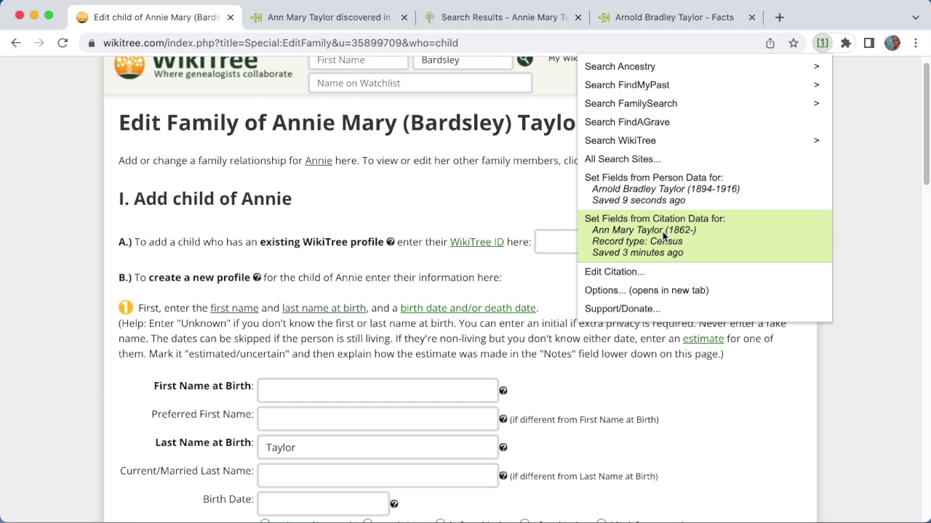
click(671, 187)
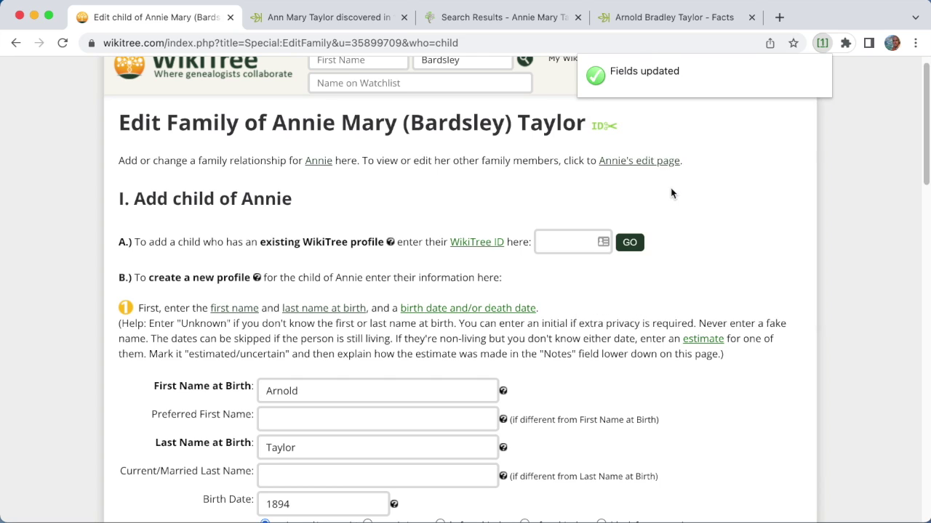
scroll(381, 307, down, 3)
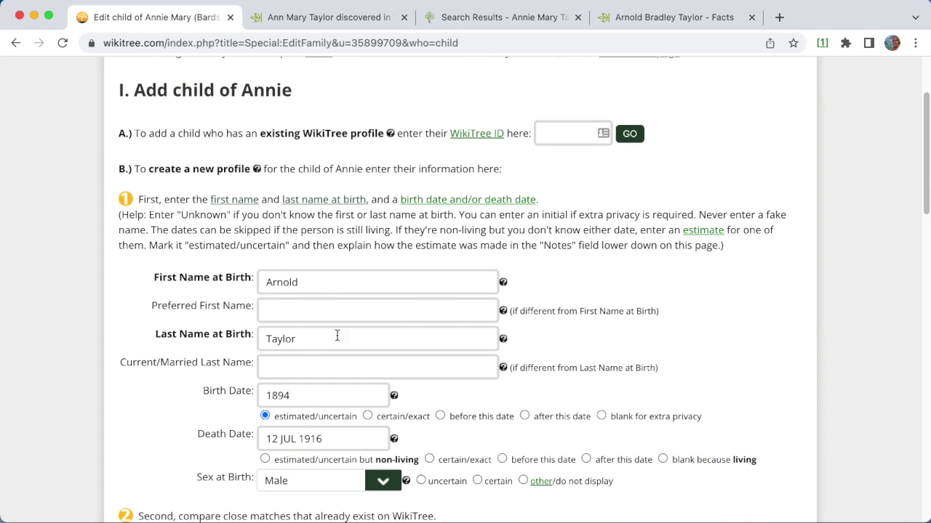
scroll(556, 330, down, 6)
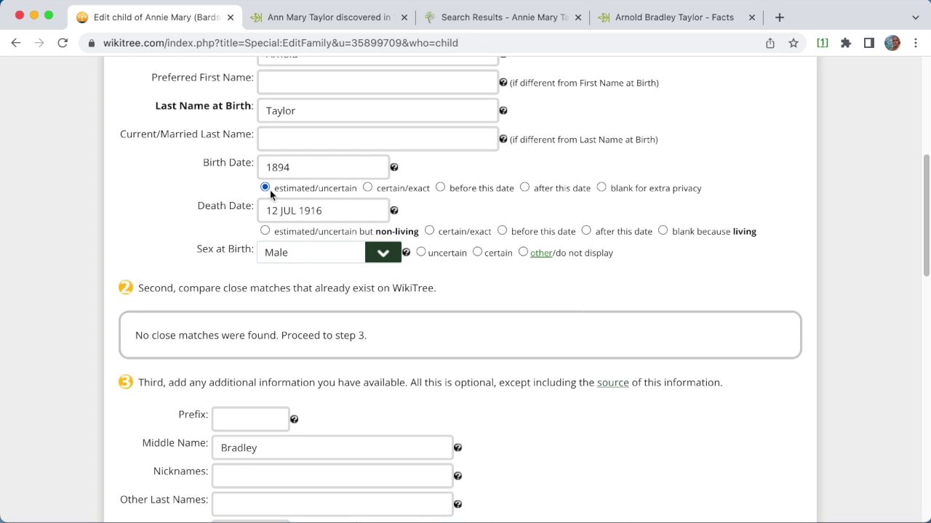
scroll(576, 383, down, 8)
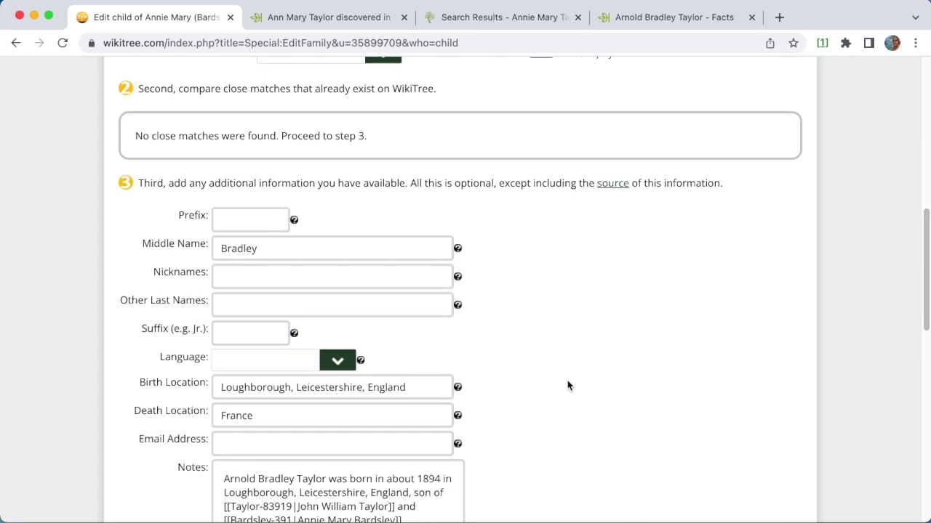
scroll(567, 386, down, 4)
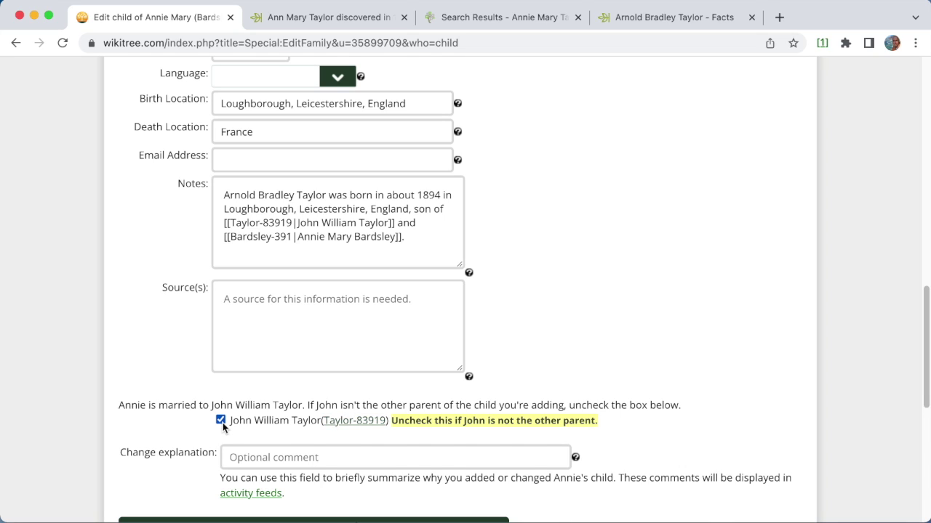
Review the generated birth narrative in the Notes field and the additional information entered for the child
drag(434, 237, 103, 204)
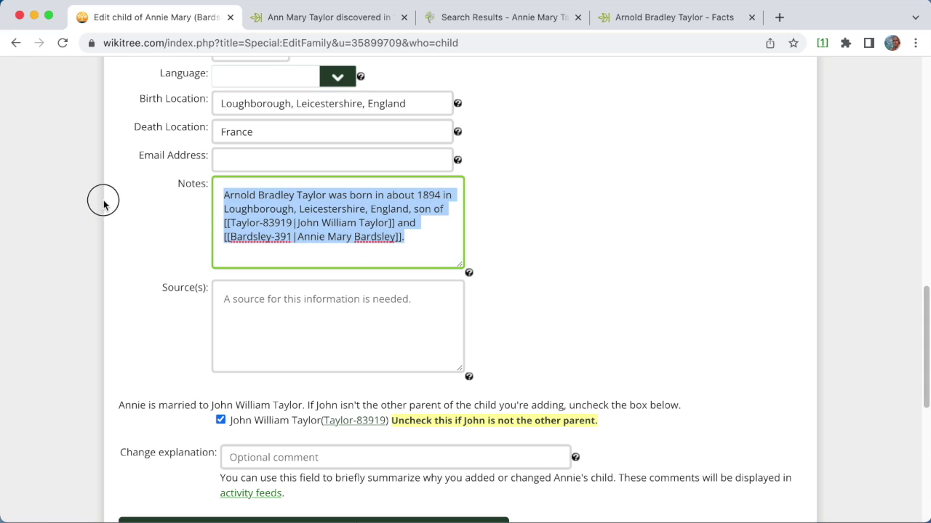
click(545, 197)
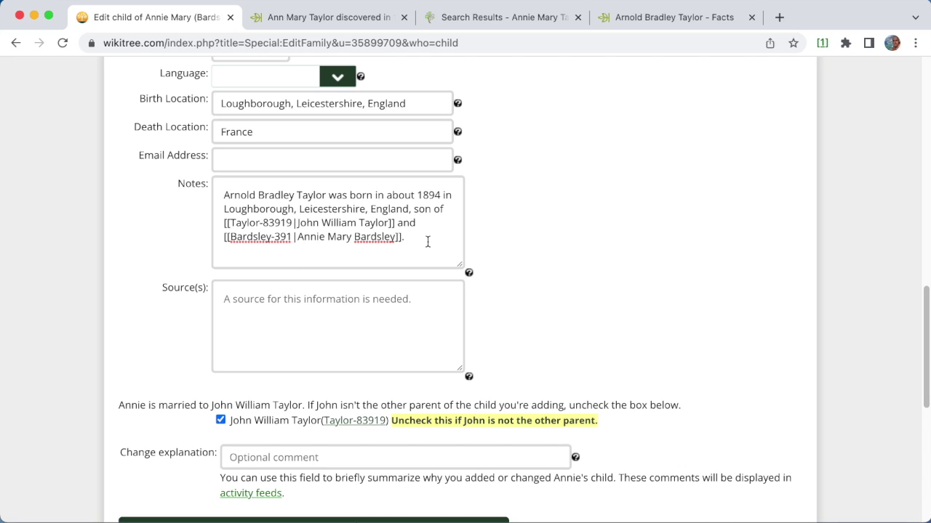
scroll(553, 236, up, 5)
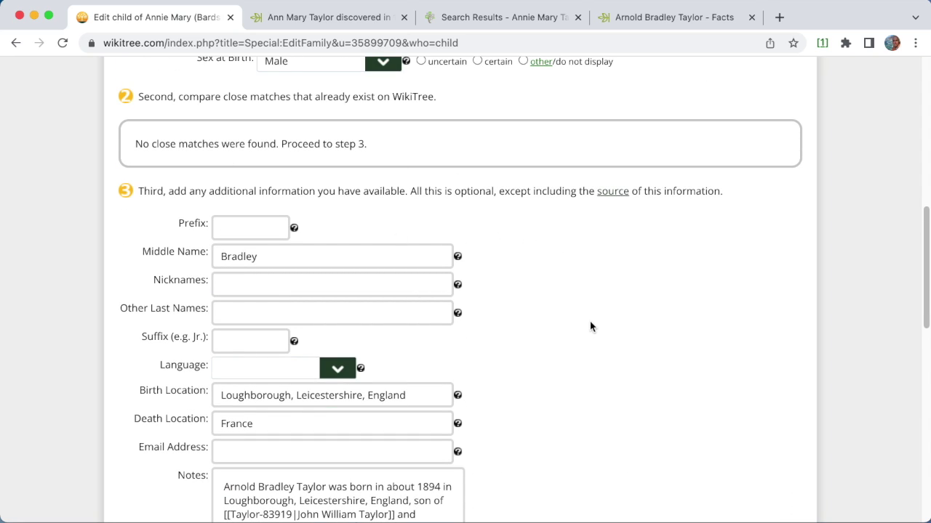
scroll(590, 327, down, 5)
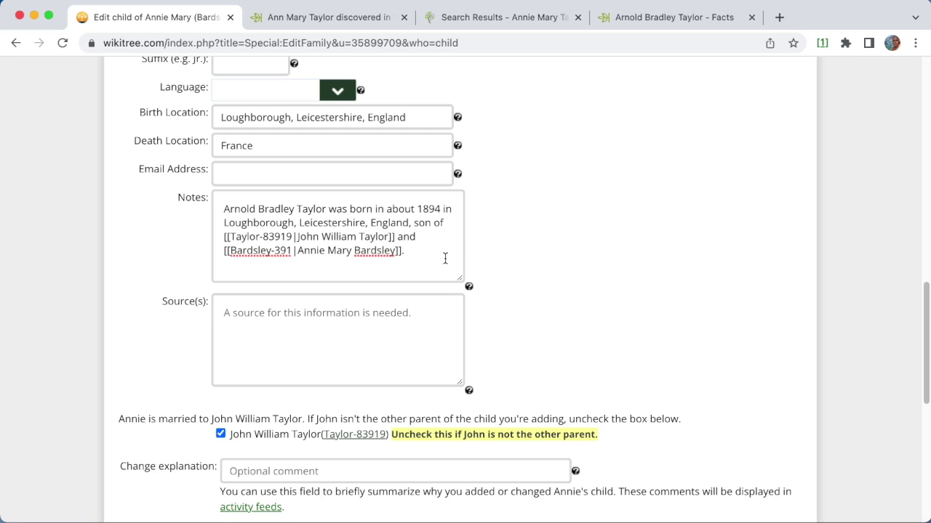
On the child's Ancestry facts page, open the "UK, Commonwealth War Graves, 1914-1921 and 1939-1947" source and build a narrative with citation
click(434, 253)
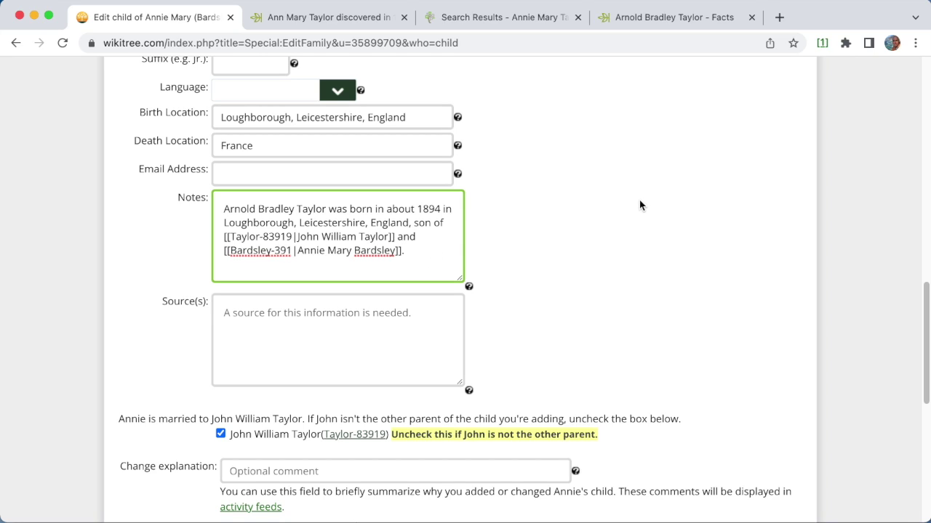
click(658, 18)
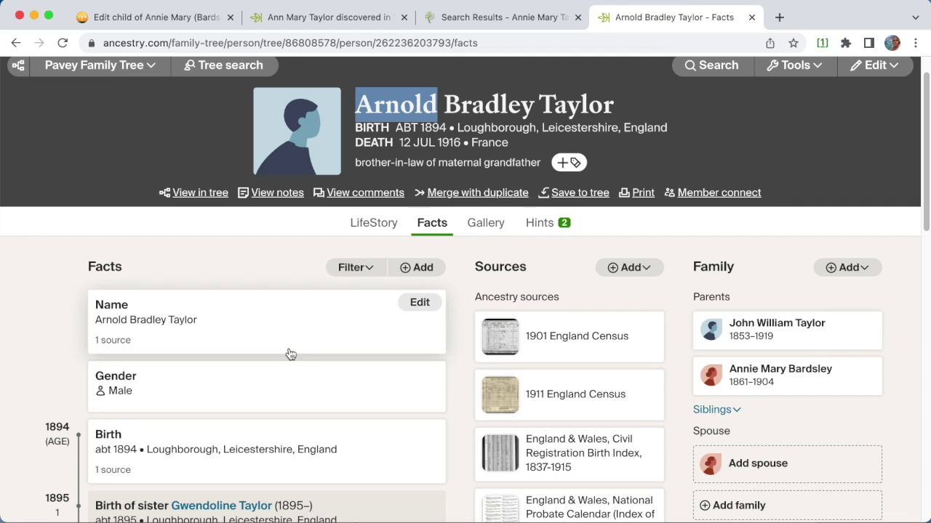
scroll(289, 353, down, 4)
scroll(289, 354, down, 1)
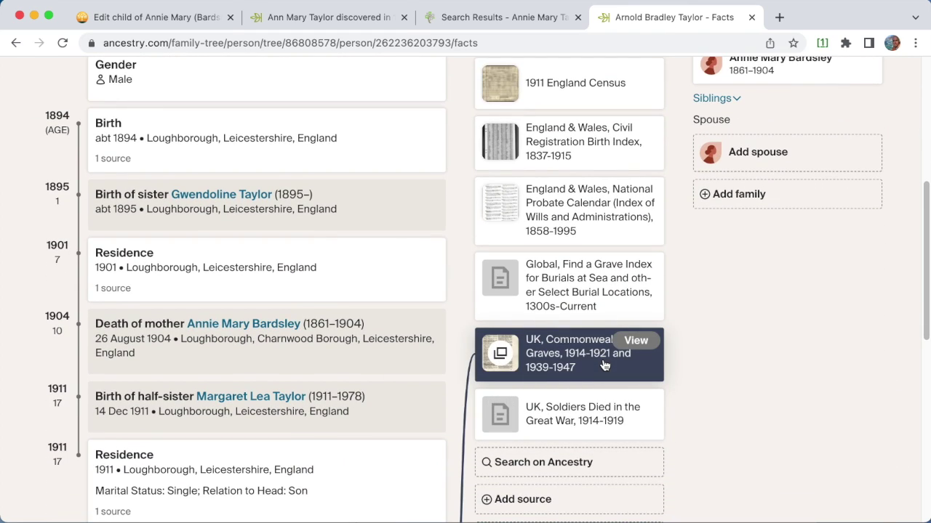
click(634, 340)
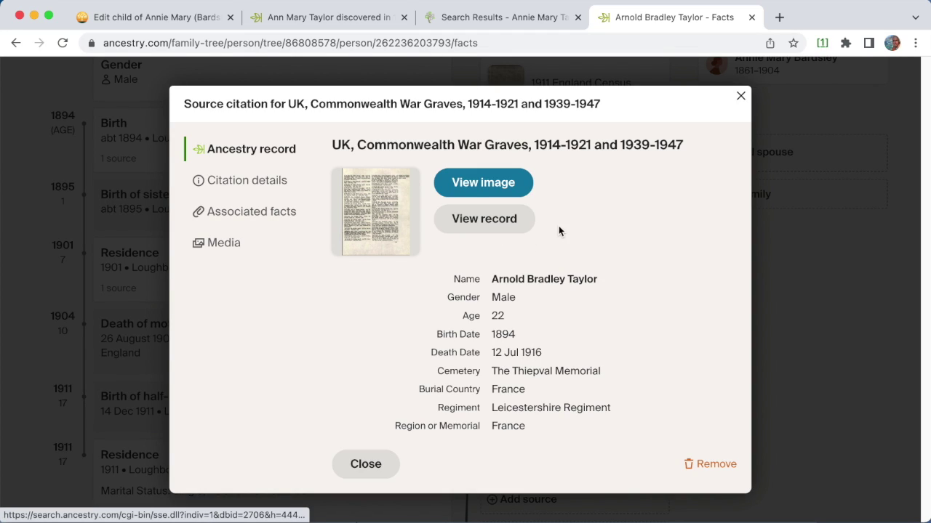
click(821, 43)
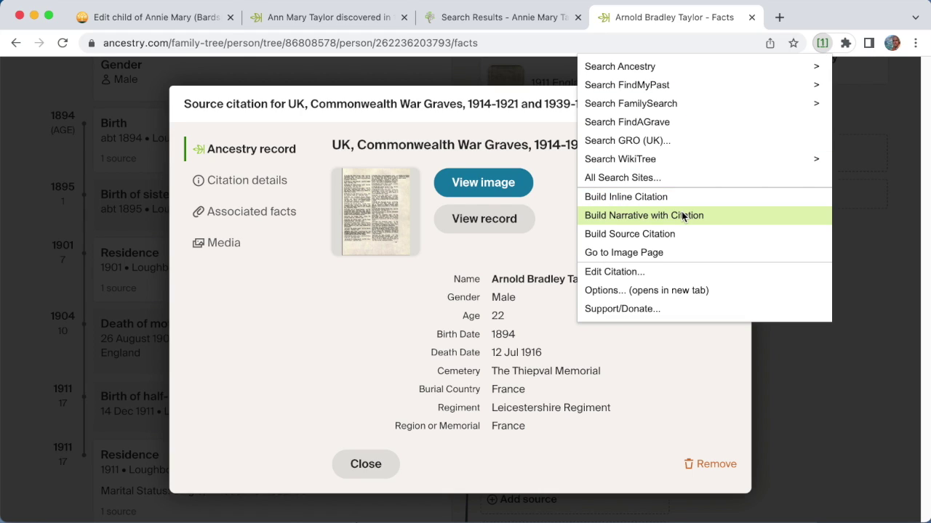
click(684, 215)
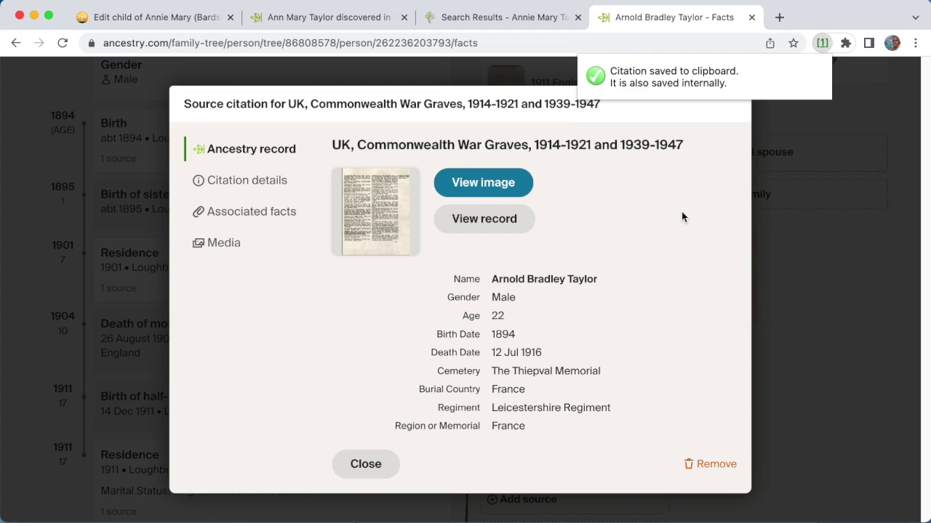
Paste the war graves narrative with citation as a new paragraph at the end of the child's Notes and review the text
click(144, 21)
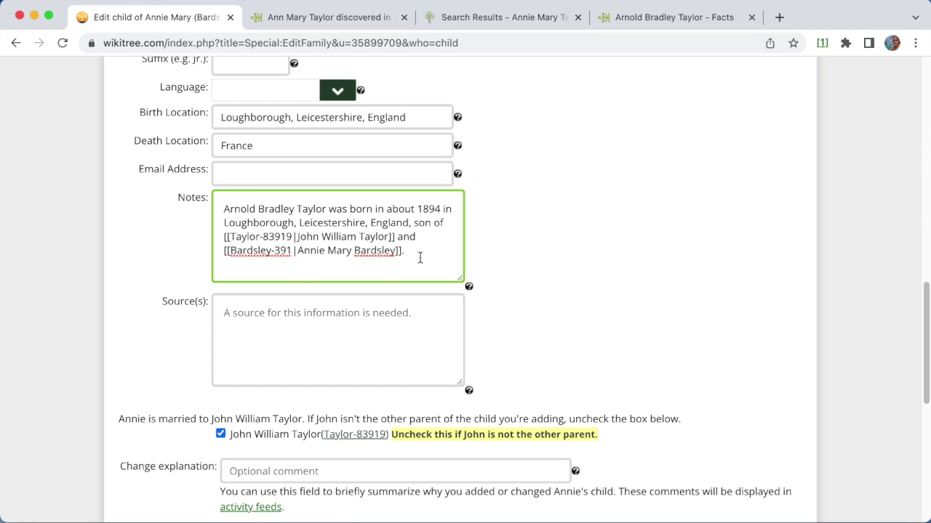
key(Return)
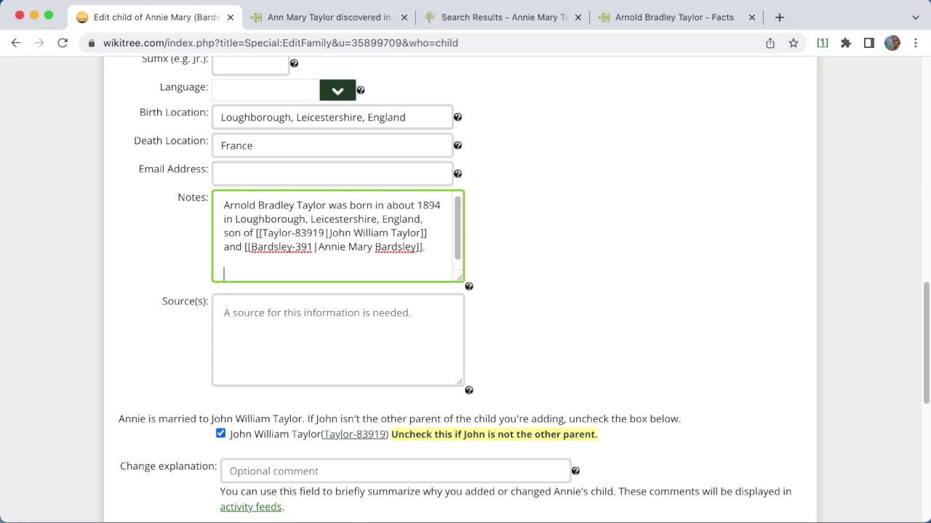
key(super+v)
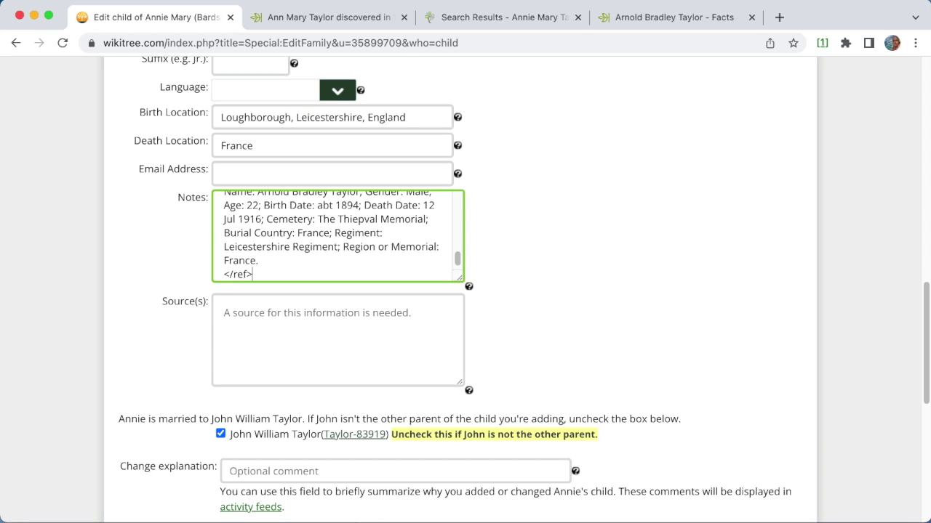
scroll(334, 226, up, 3)
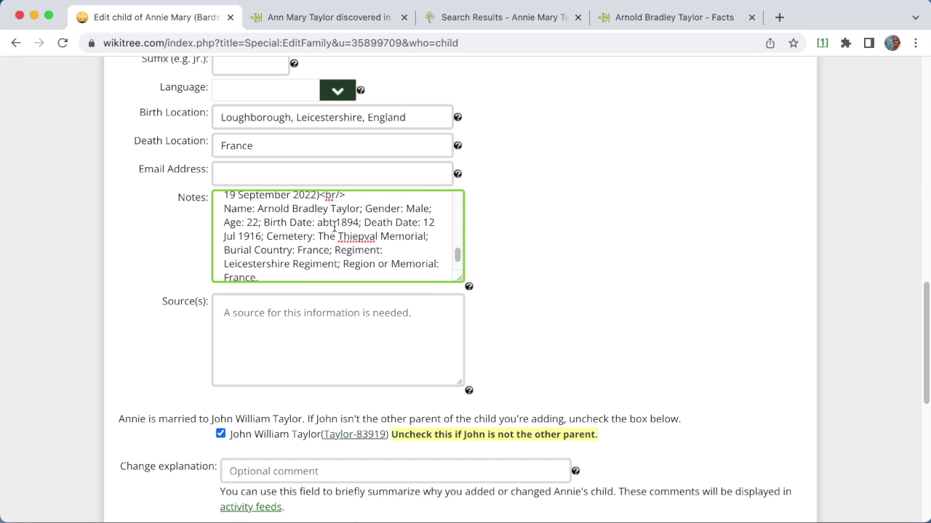
scroll(333, 228, up, 4)
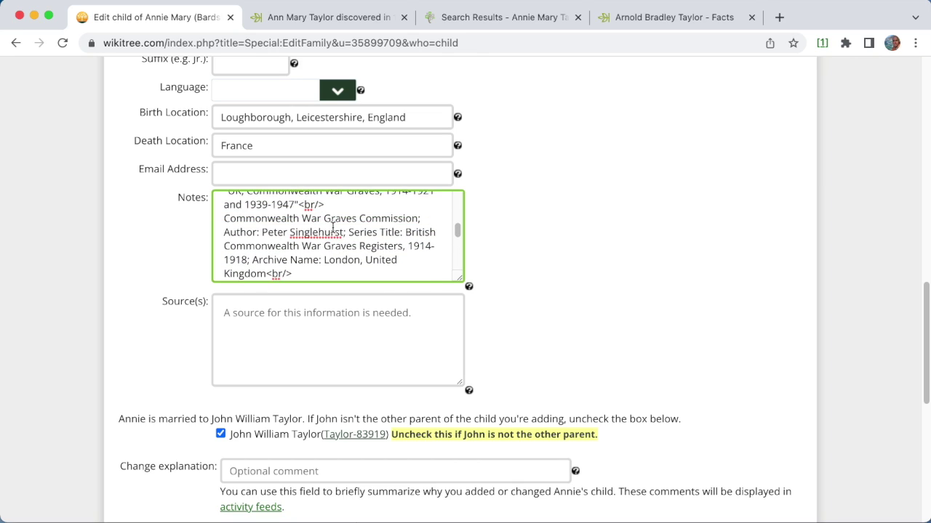
scroll(332, 230, up, 2)
scroll(332, 228, up, 5)
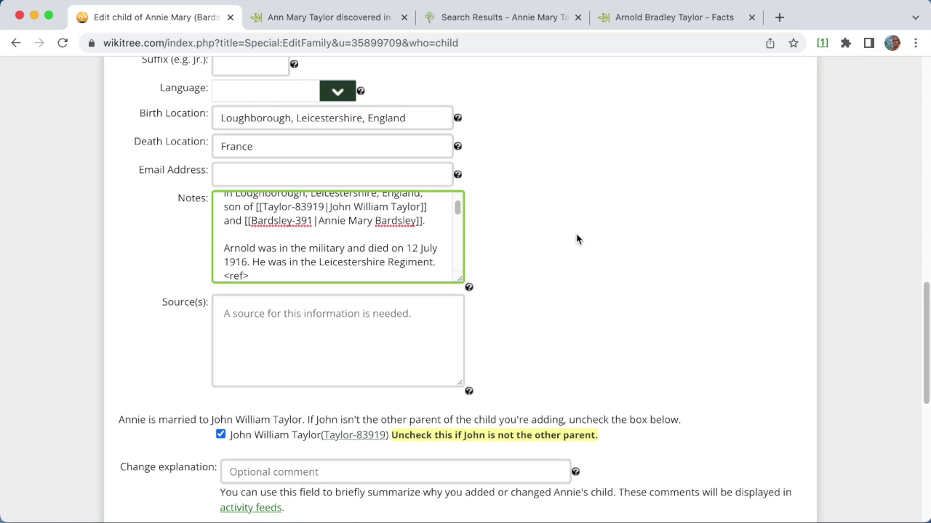
Search the GRO birth index for the child from the add-child form, using the 1894 ±1 year criteria supplied by Sourcer
scroll(576, 234, up, 5)
scroll(576, 237, up, 4)
scroll(573, 233, up, 5)
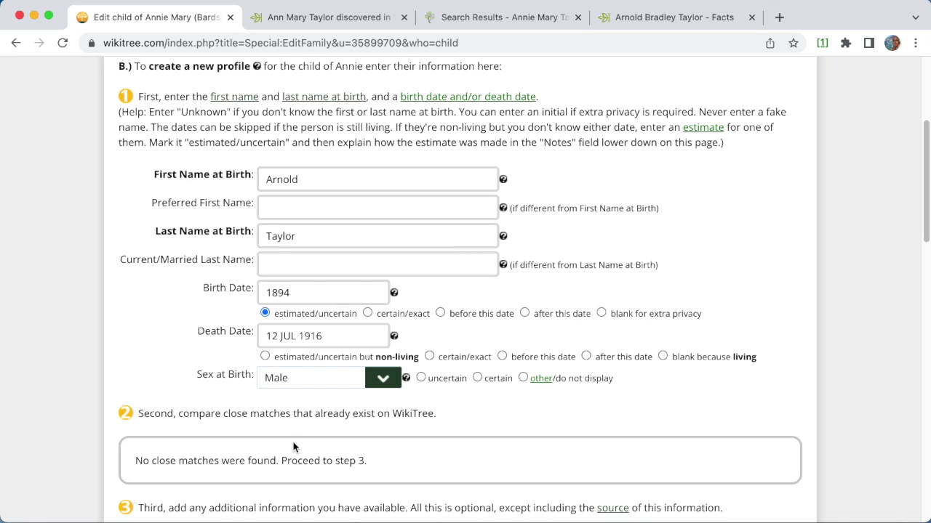
click(822, 43)
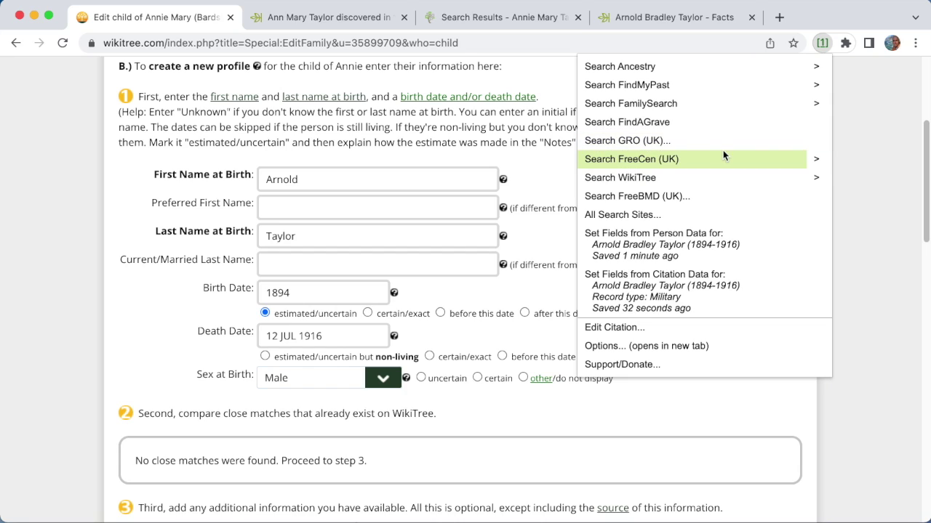
click(661, 141)
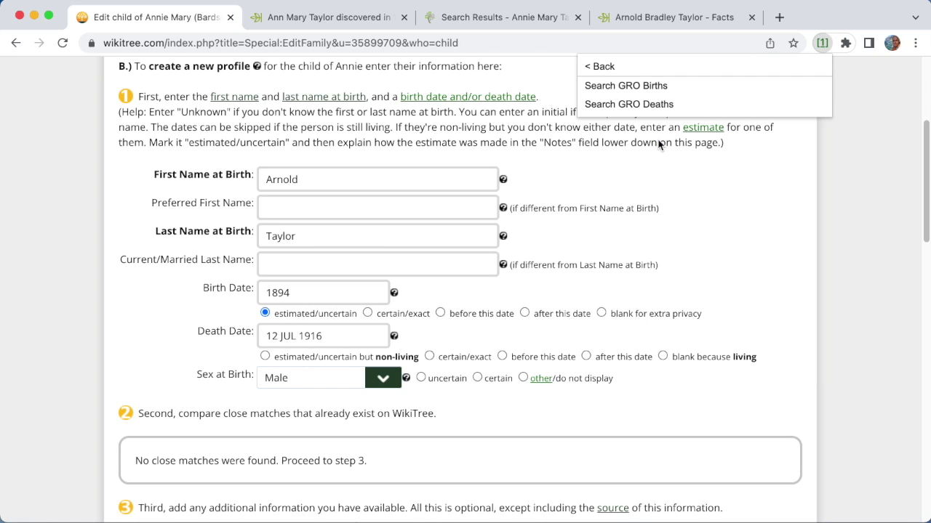
click(642, 85)
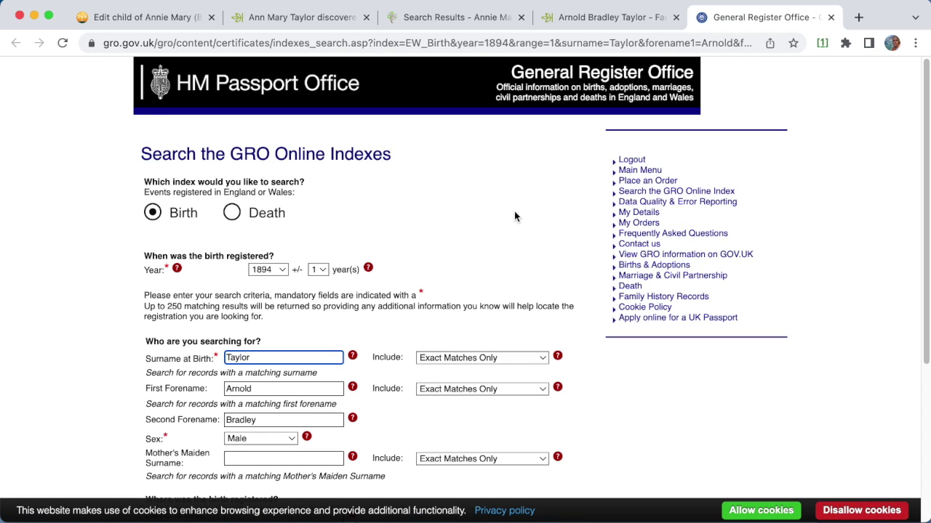
scroll(512, 213, down, 5)
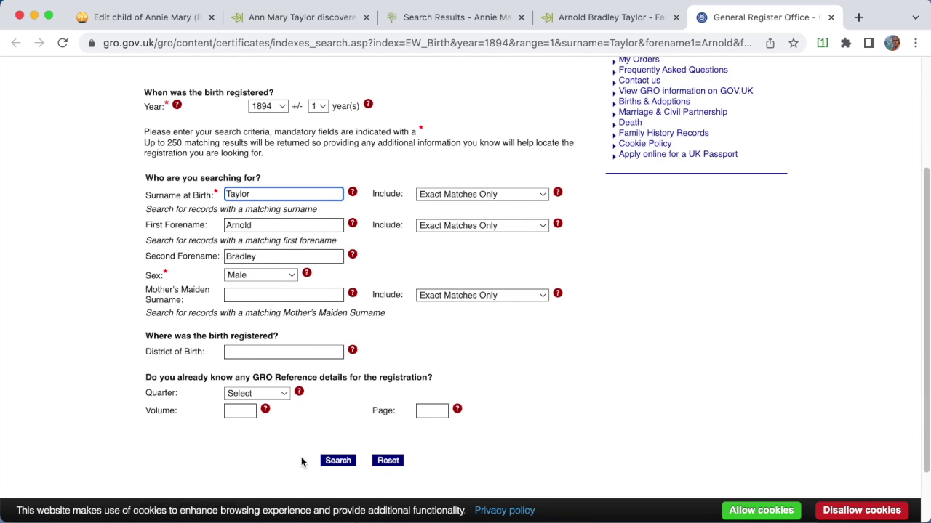
click(341, 462)
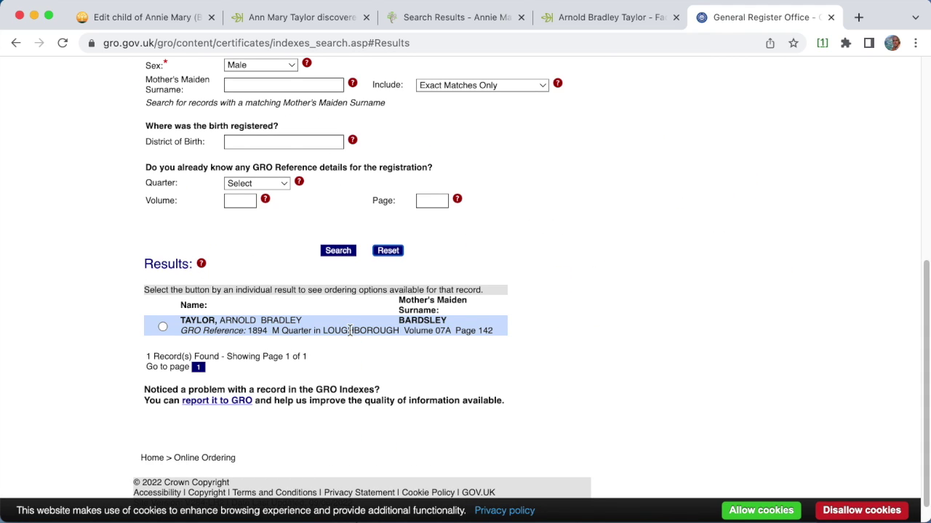
Build a narrative with citation from the GRO birth result and look over the search criteria and result
click(821, 42)
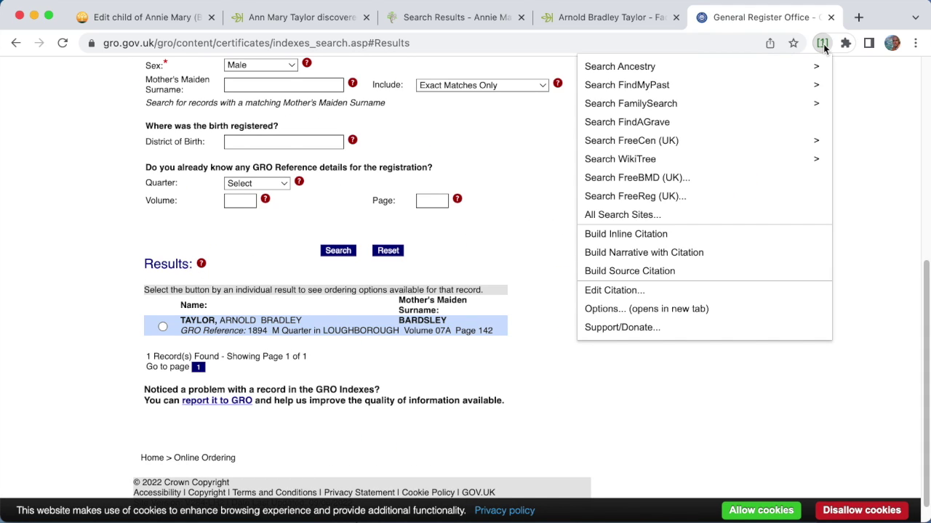
click(672, 257)
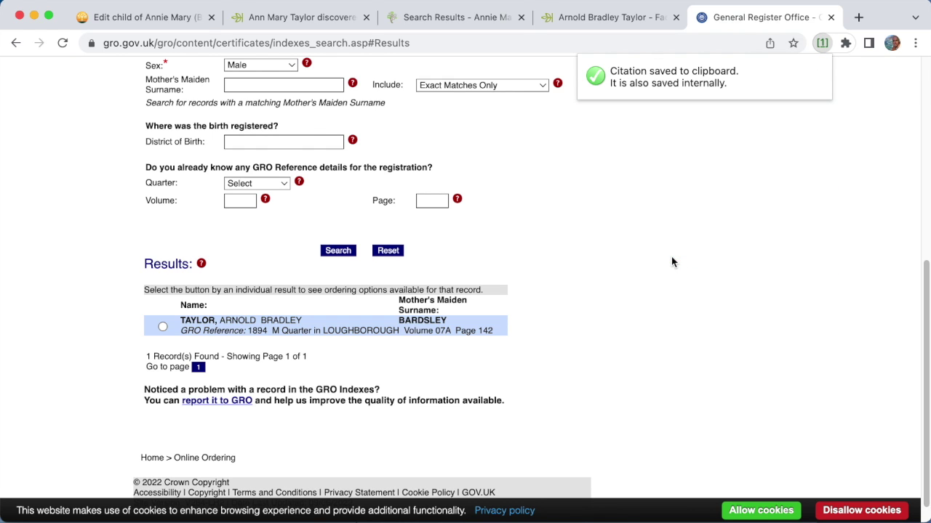
scroll(638, 220, up, 5)
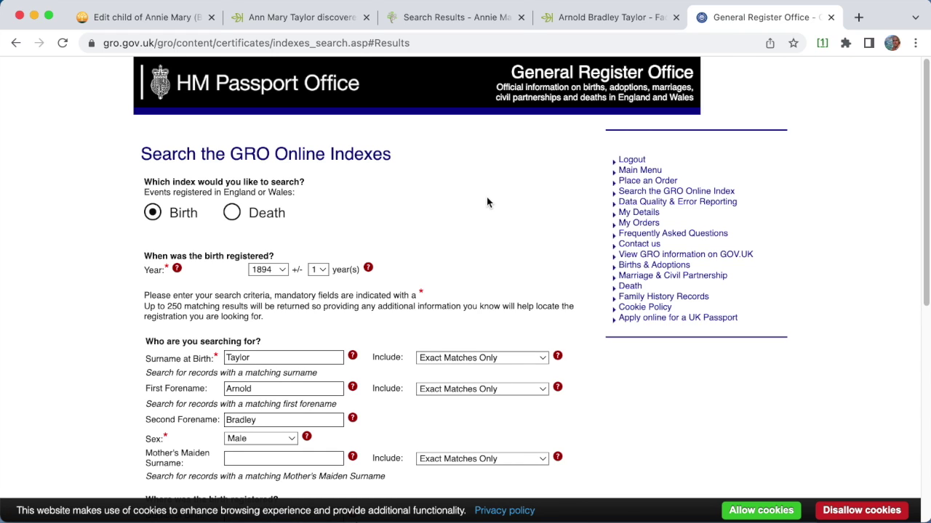
scroll(487, 202, down, 5)
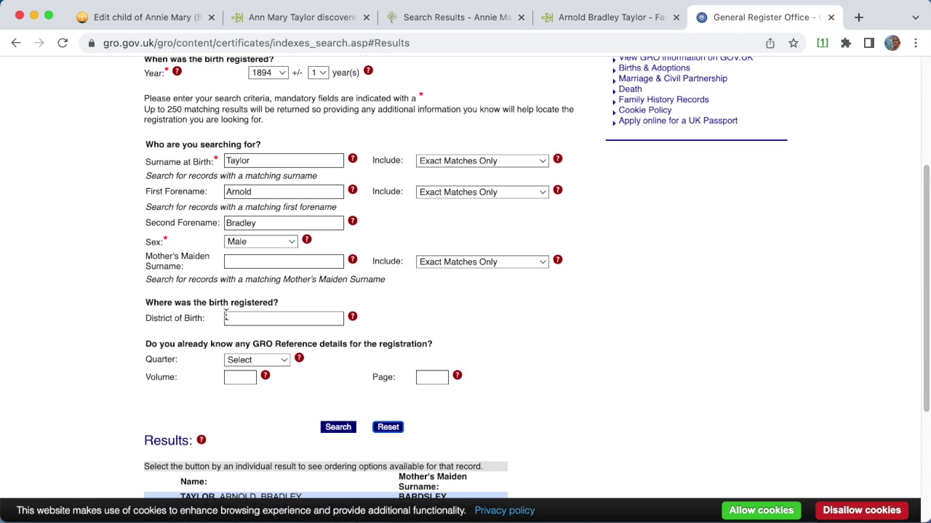
scroll(100, 213, down, 3)
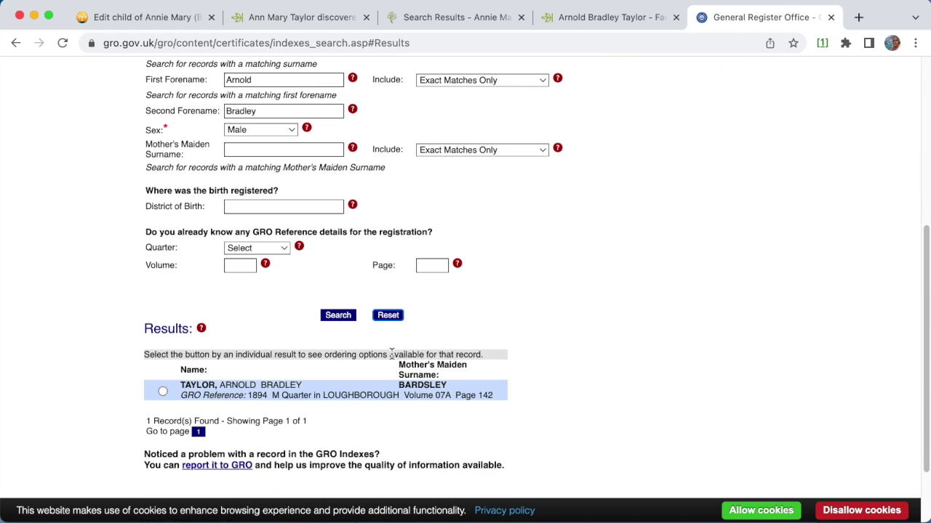
Paste the GRO birth narrative with citation into the child's Notes as a new paragraph between the opening sentence and the military paragraph
click(133, 18)
scroll(182, 305, down, 10)
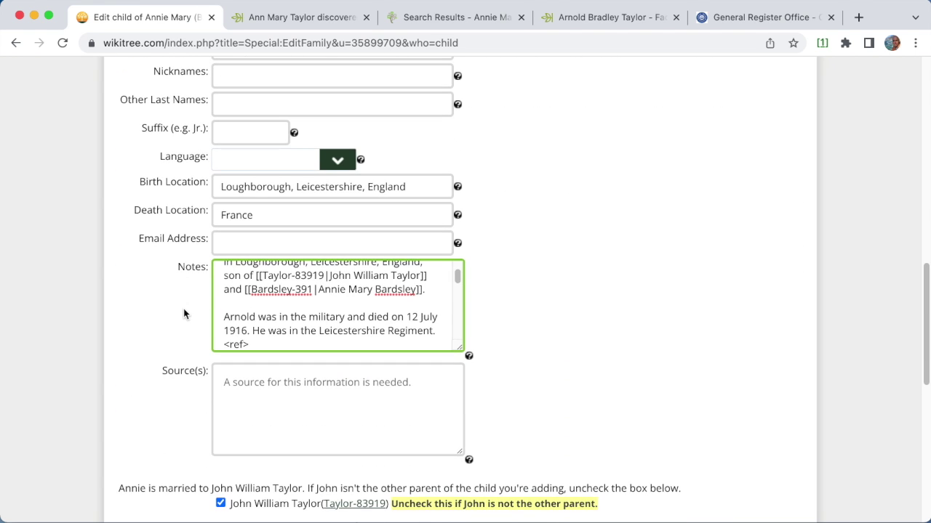
click(295, 301)
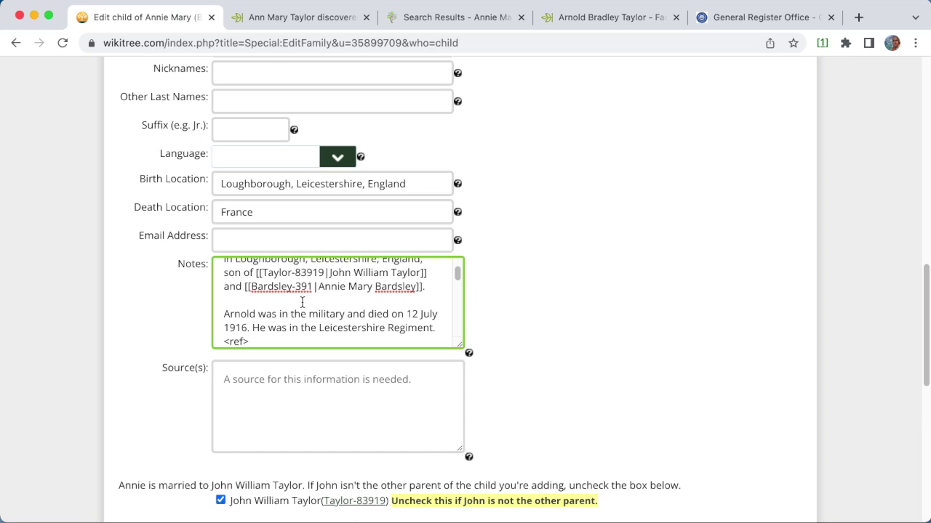
key(Return)
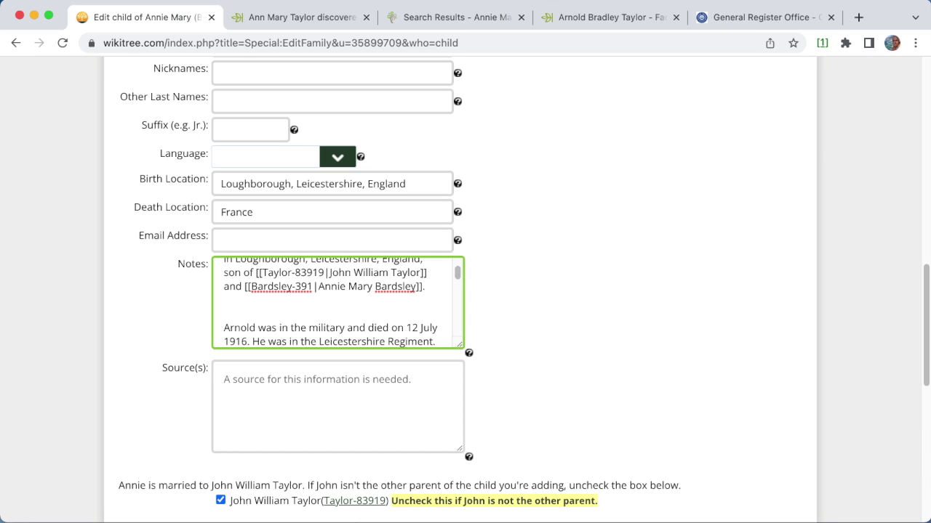
key(super+v)
scroll(303, 302, down, 2)
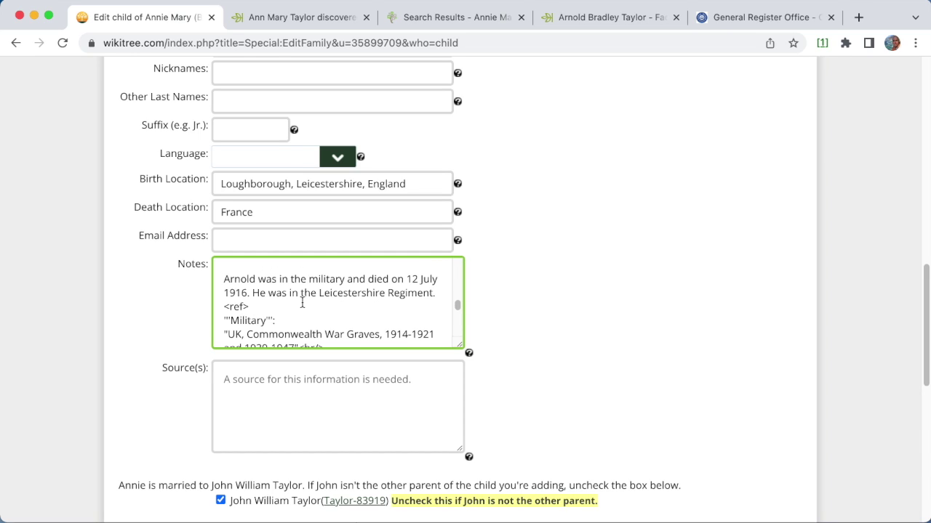
Submit the form to add the child, then review the new profile's biography and its birth and military sources
scroll(187, 300, down, 3)
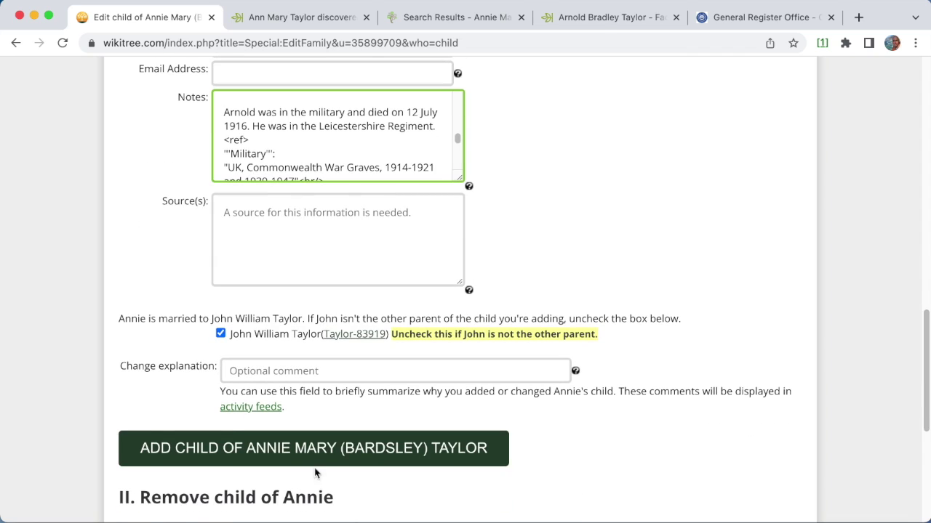
click(355, 457)
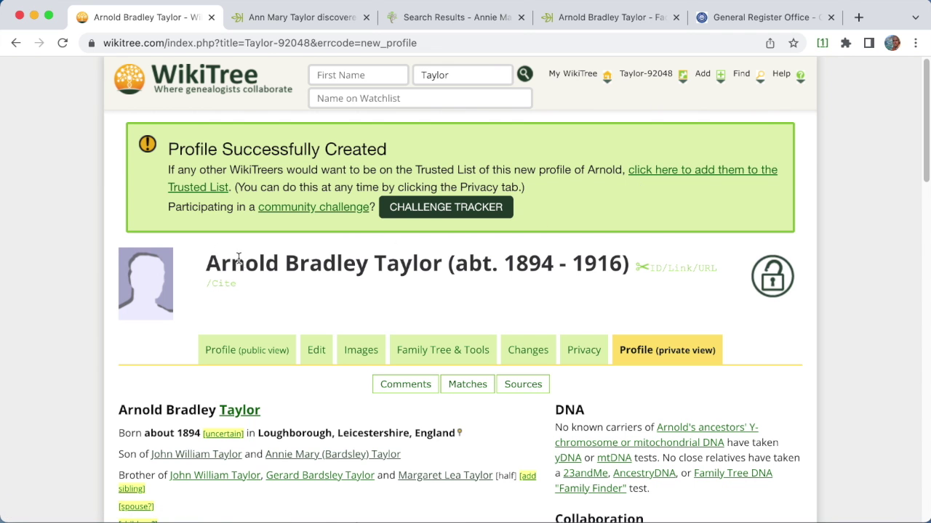
scroll(278, 290, down, 5)
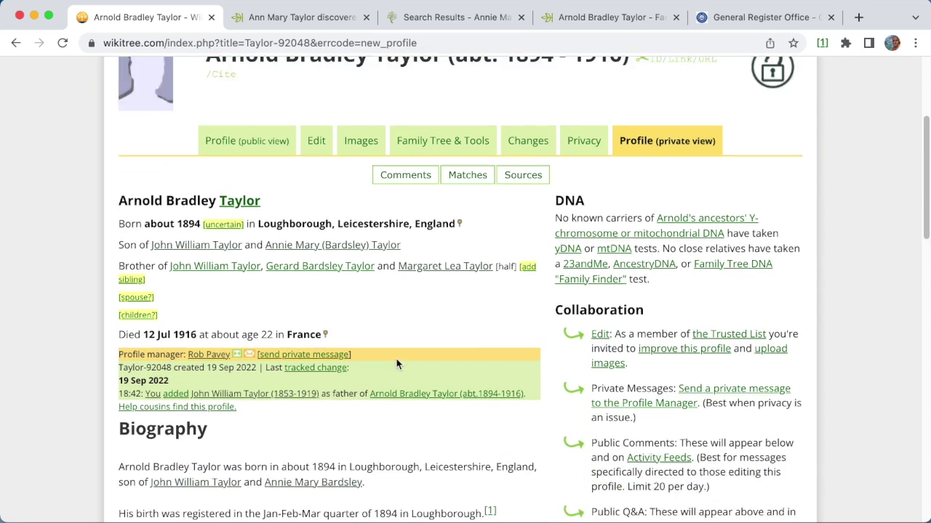
scroll(443, 345, down, 1)
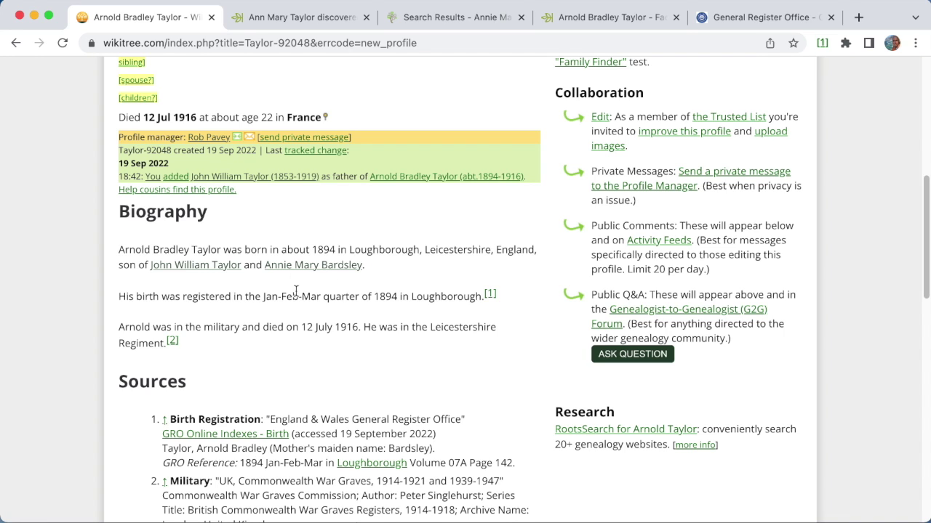
scroll(302, 356, down, 3)
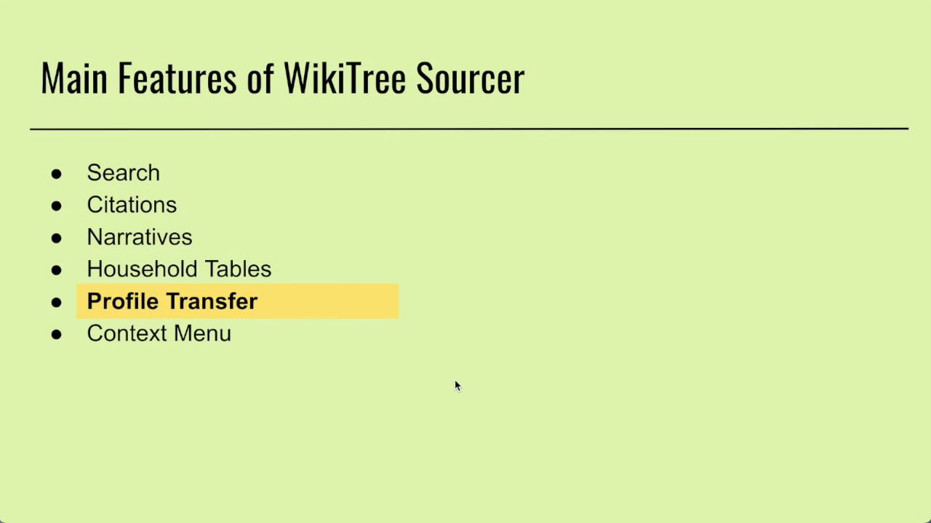
key(Right)
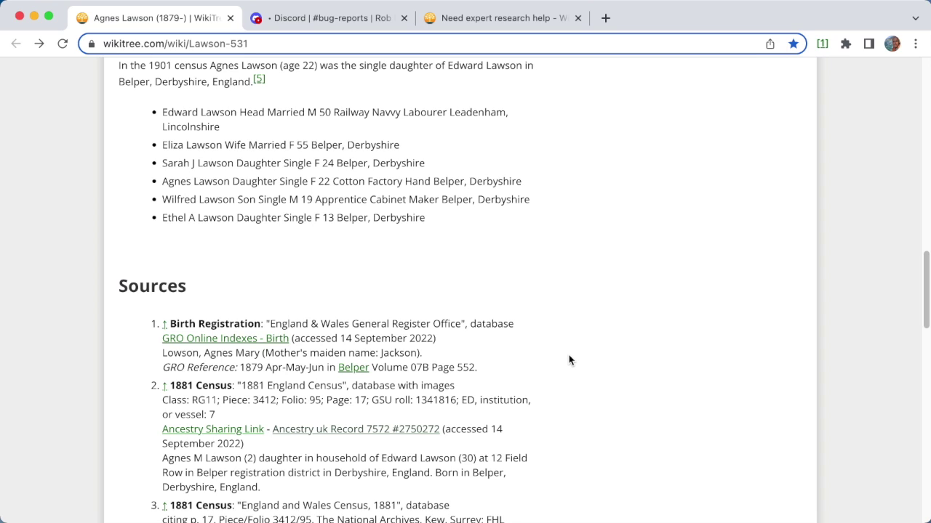
Try to open the "Ancestry uk Record 7572 #2750272" link in the profile's 1881 Census source directly, and return to the profile
scroll(565, 313, down, 2)
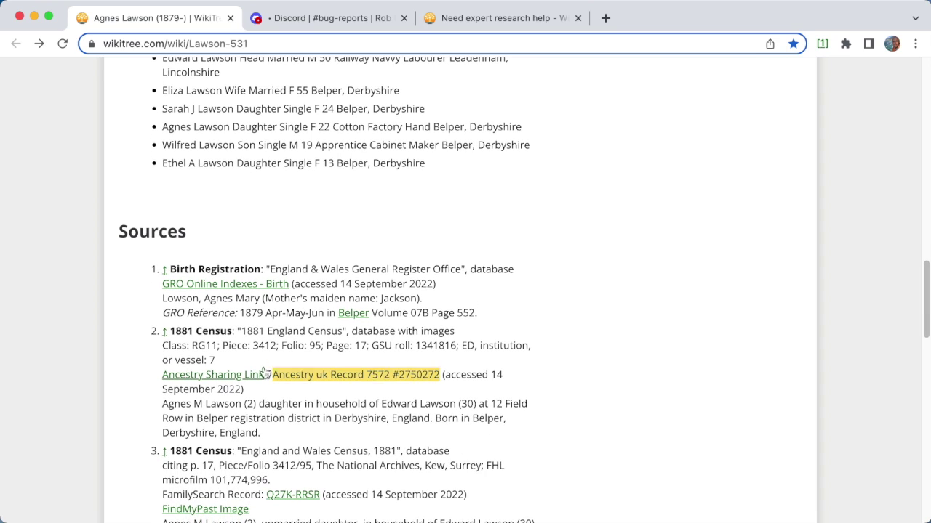
click(331, 376)
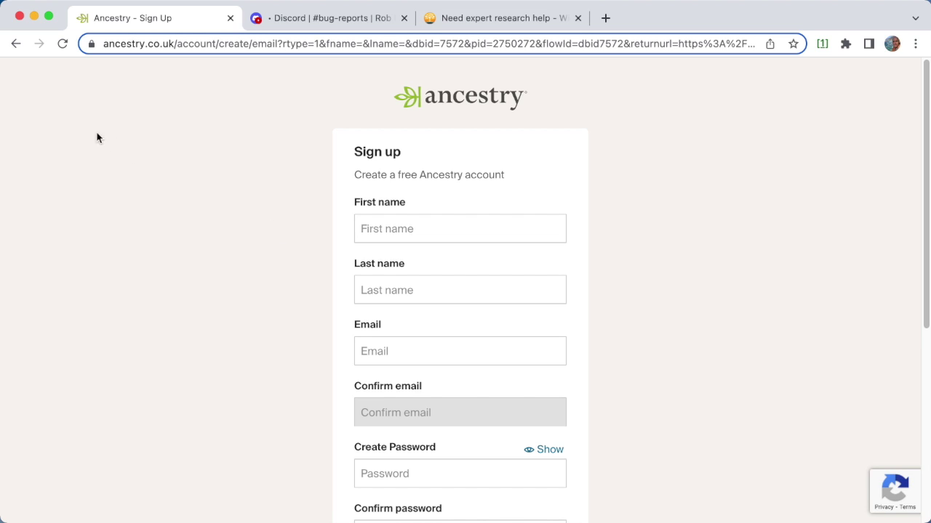
click(16, 45)
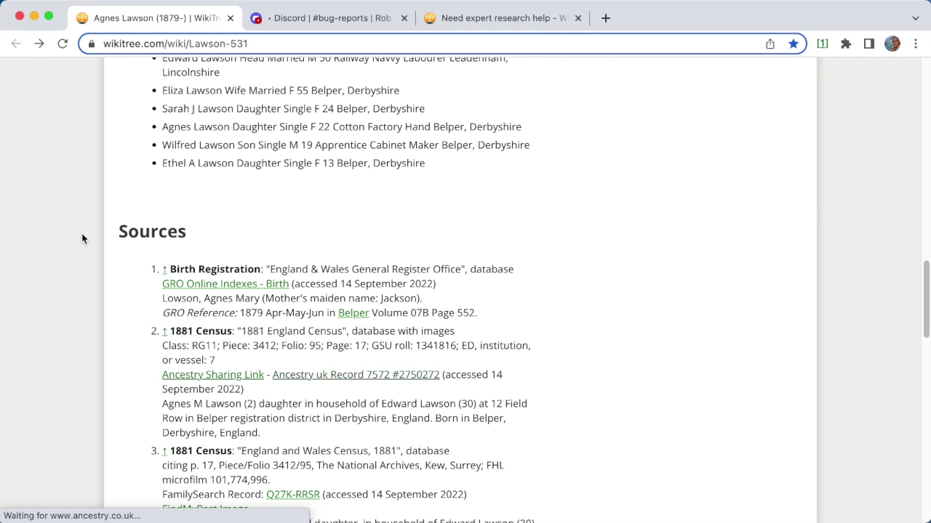
Open the "Ancestry uk Record 7572 #2750272" source link in a new tab through Sourcer
right_click(363, 379)
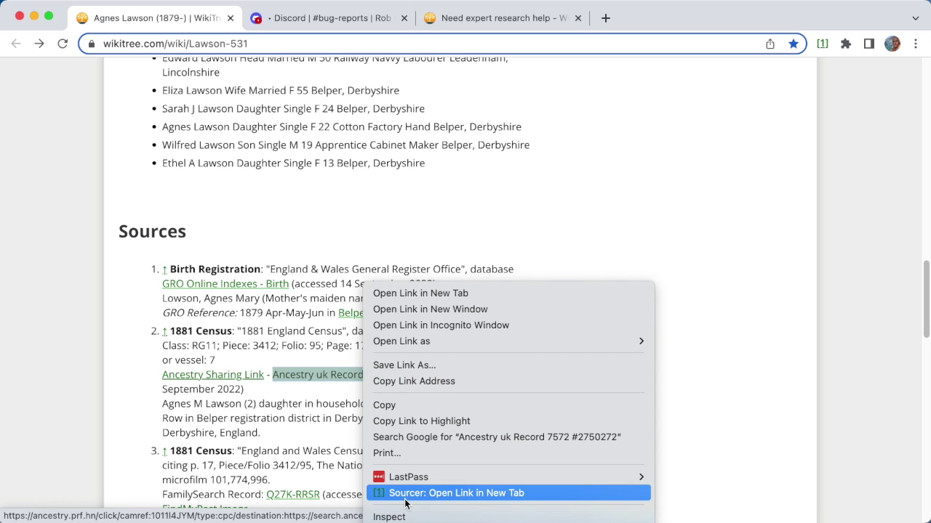
click(490, 495)
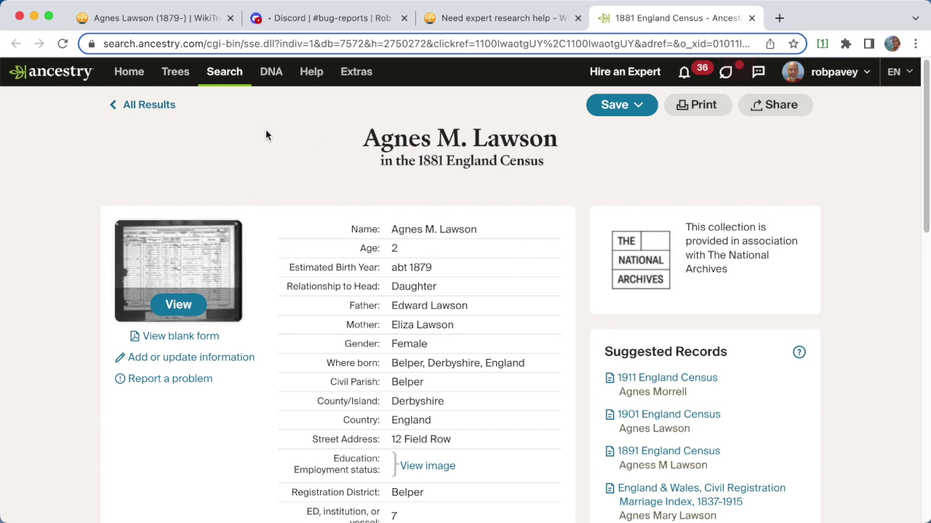
Switch to the Discord bug-reports channel and open the {{FamilySearch Record|JDBN-MM9}} template text in a new tab through Sourcer
click(314, 19)
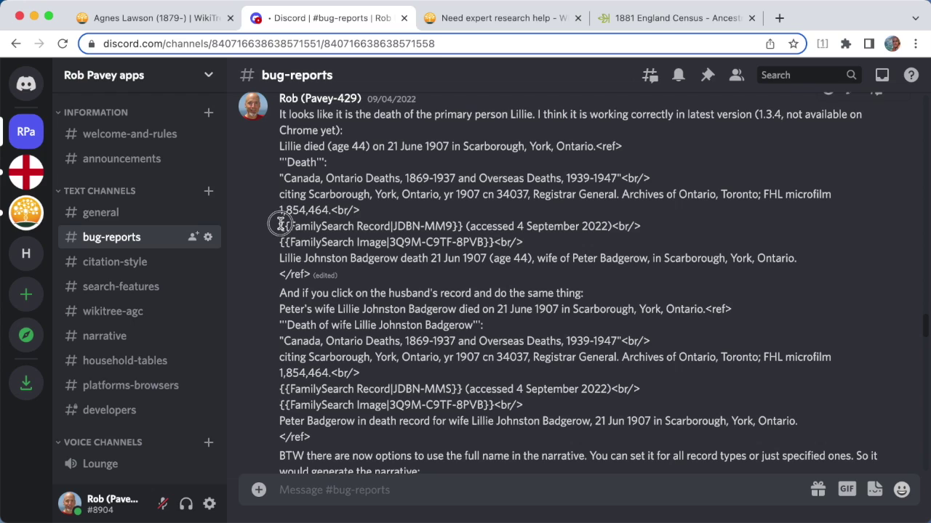
drag(279, 226, 464, 226)
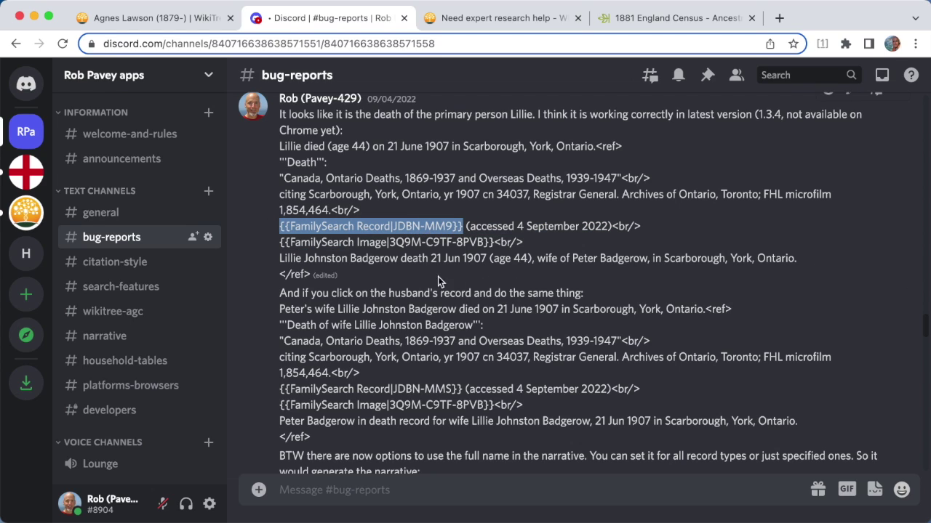
right_click(362, 230)
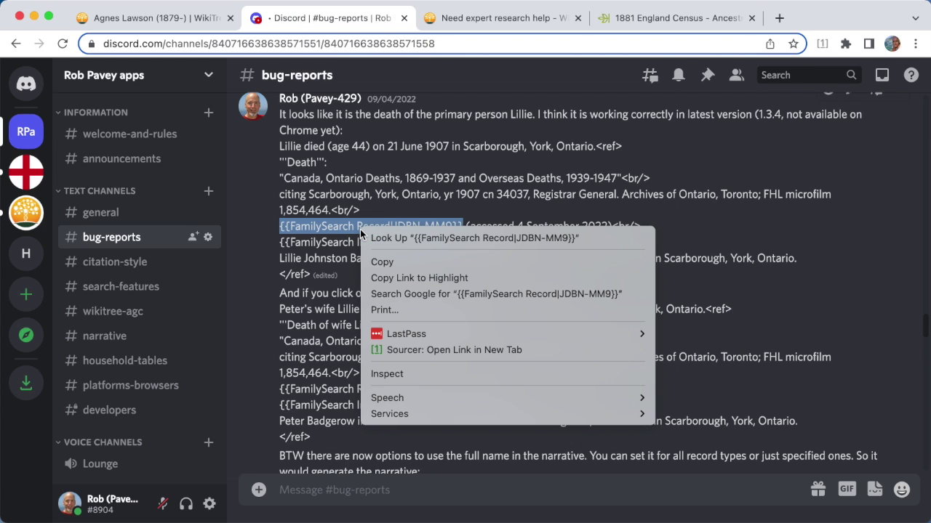
click(401, 350)
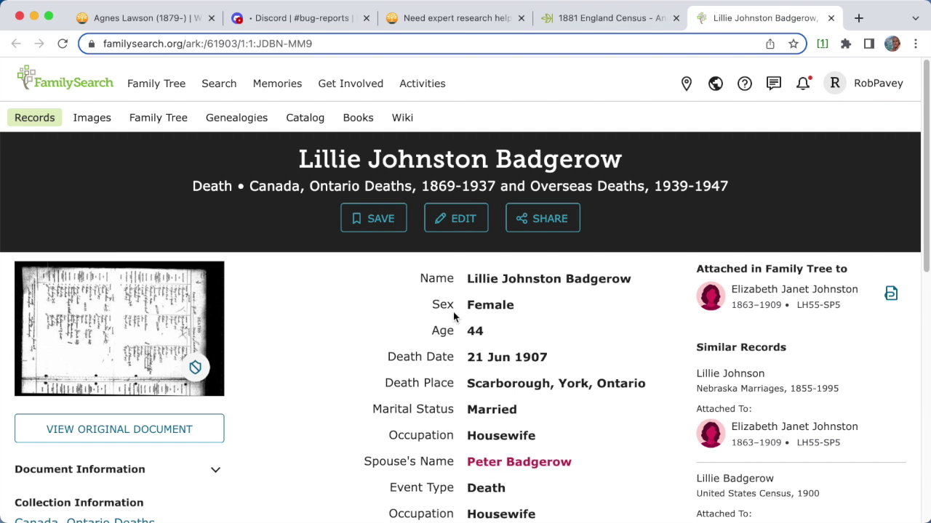
In the G2G post "Need expert research help", open the first profile ID mentioned in the question in a new tab through Sourcer
click(451, 18)
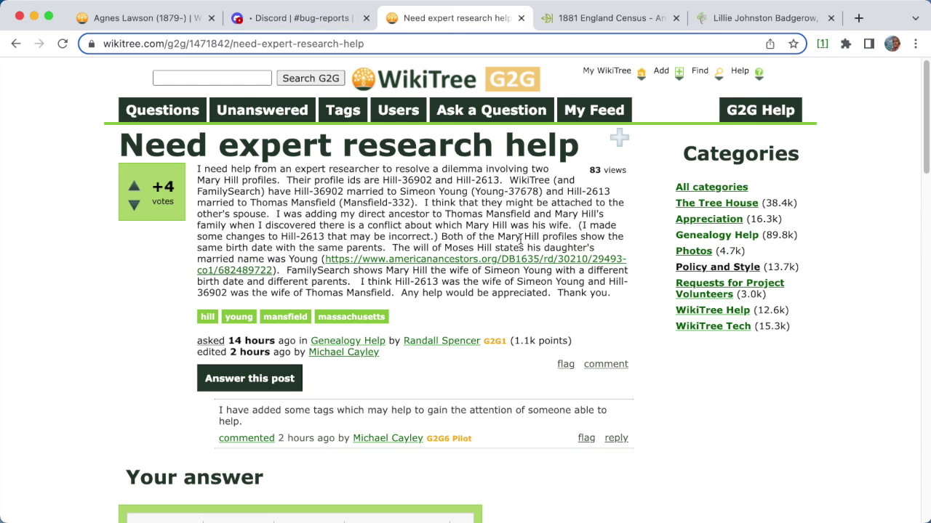
click(383, 179)
drag(383, 180, 431, 180)
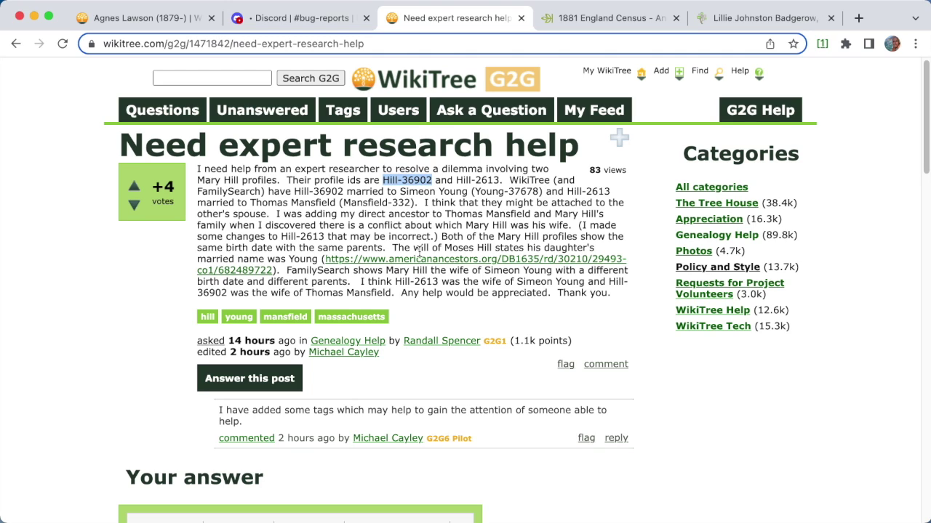
right_click(402, 178)
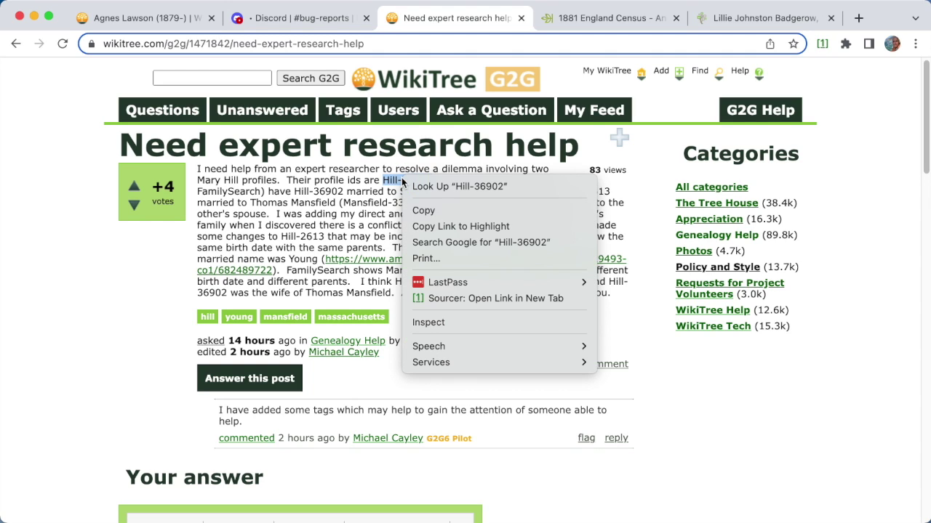
click(470, 298)
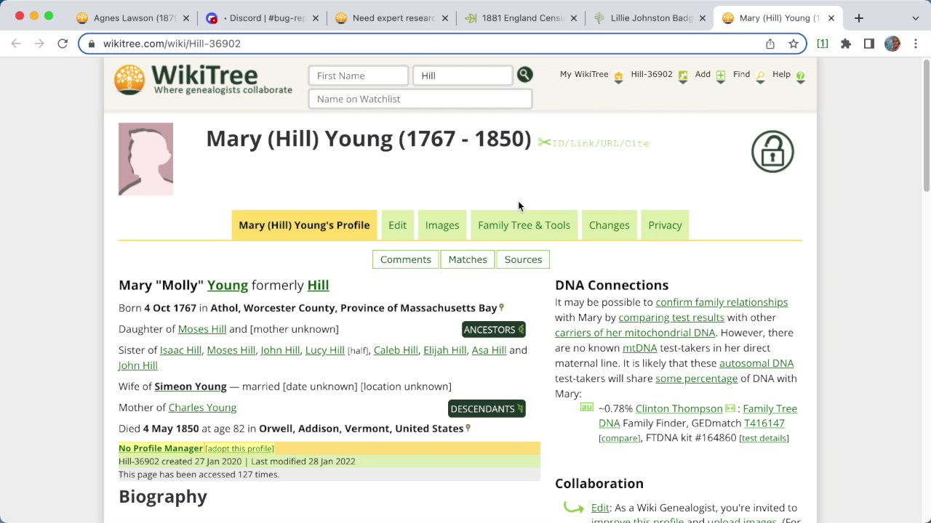